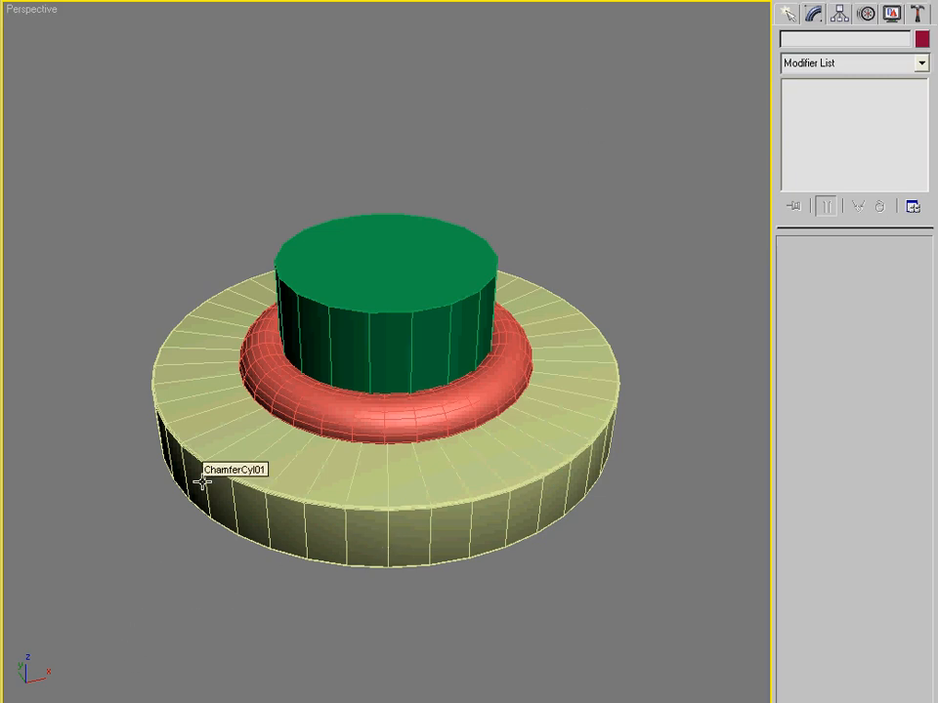
Examine in wireframe the two cones and the small cylinder that form the hole cutter in the disc's rim.
{"action": "key", "text": "alt+Tab"}
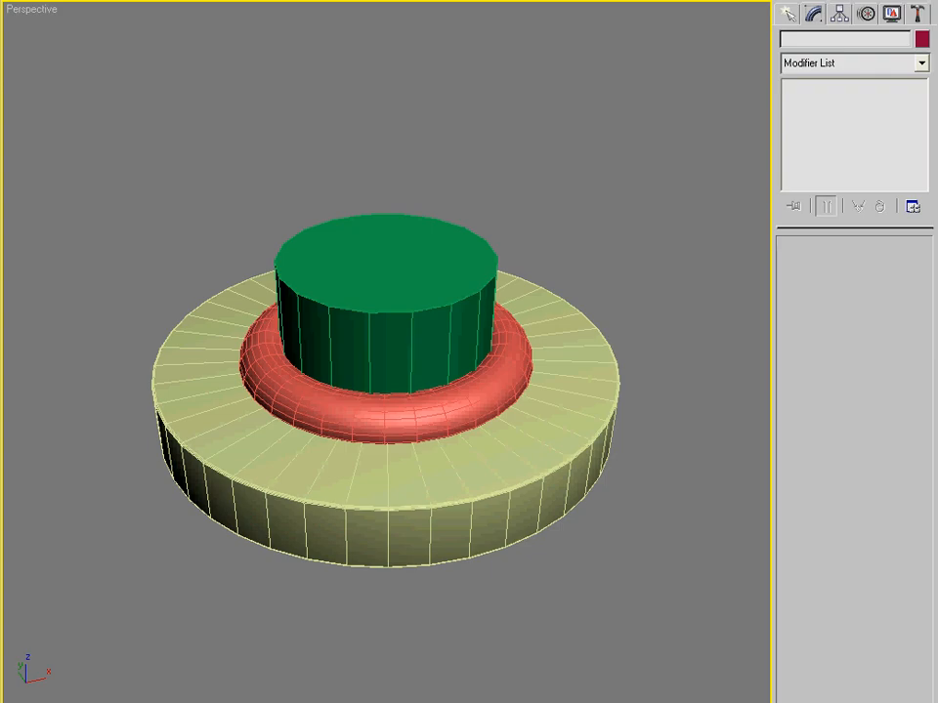
{"action": "key", "text": "F3"}
{"action": "mouse_move", "coordinate": [320, 432]}
{"action": "middle_mouse_down", "text": "alt"}
{"action": "mouse_move", "coordinate": [441, 337]}
{"action": "mouse_move", "coordinate": [464, 352]}
{"action": "mouse_move", "coordinate": [452, 425]}
{"action": "mouse_move", "coordinate": [401, 360]}
{"action": "mouse_move", "coordinate": [410, 391]}
{"action": "mouse_move", "coordinate": [383, 460]}
{"action": "mouse_move", "coordinate": [424, 343]}
{"action": "mouse_move", "coordinate": [429, 293]}
{"action": "mouse_move", "coordinate": [423, 394]}
{"action": "mouse_move", "coordinate": [190, 339]}
{"action": "middle_mouse_up", "text": "alt"}
{"action": "left_click", "coordinate": [183, 338]}
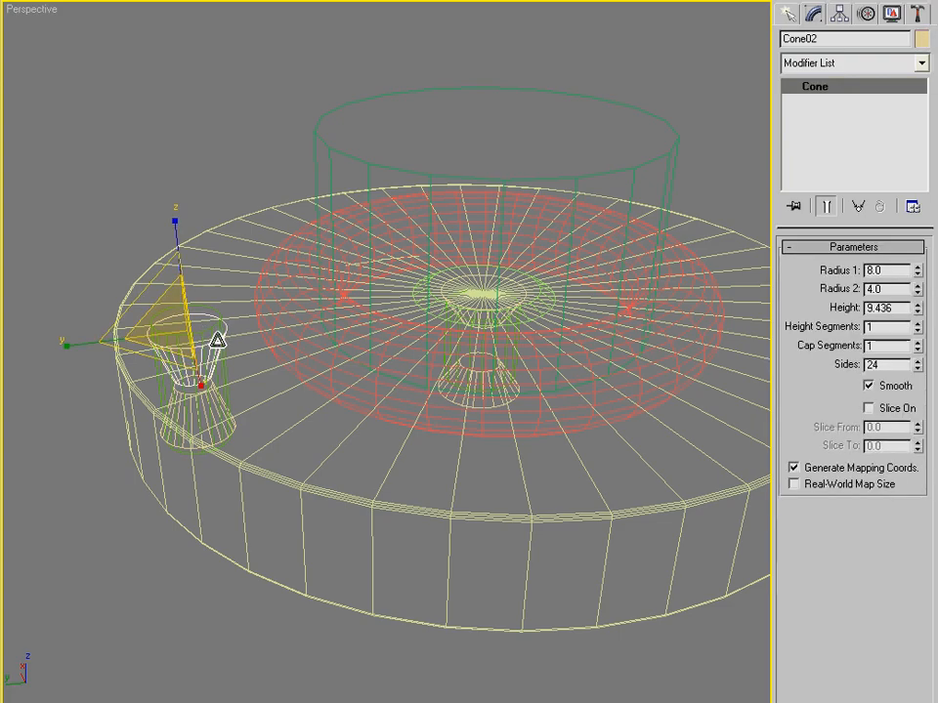
{"action": "middle_click_drag", "start_coordinate": [173, 336], "coordinate": [175, 286], "text": "alt"}
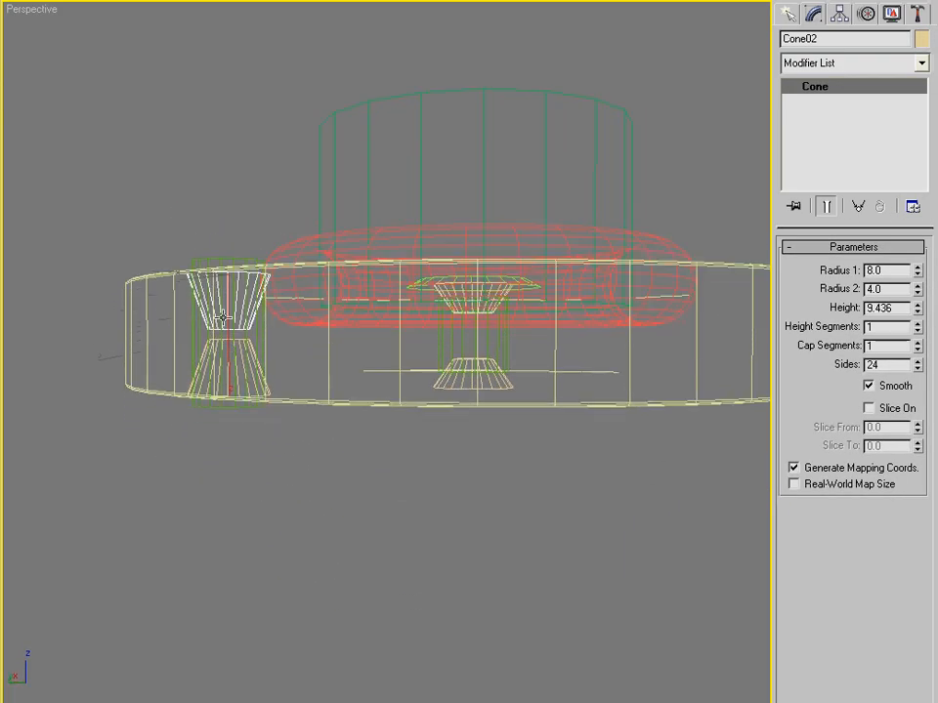
{"action": "left_click", "coordinate": [234, 359]}
{"action": "left_click", "coordinate": [202, 239]}
{"action": "left_click", "coordinate": [209, 262]}
{"action": "middle_click_drag", "start_coordinate": [229, 308], "coordinate": [295, 339], "text": "alt"}
{"action": "key", "text": "alt+Tab"}
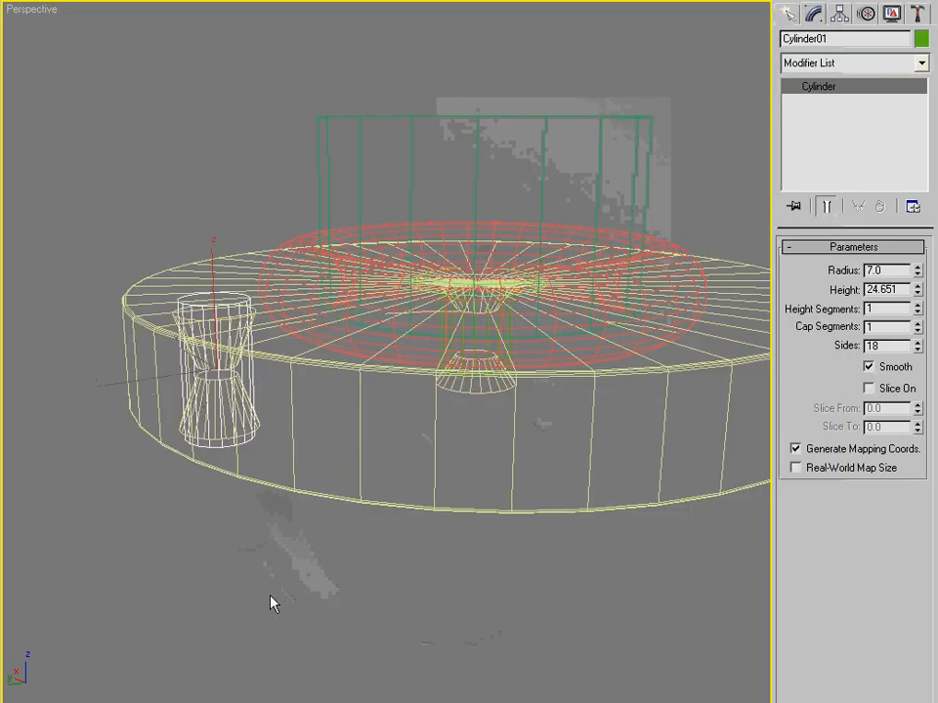
{"action": "middle_click_drag", "start_coordinate": [269, 603], "coordinate": [228, 259], "text": "alt"}
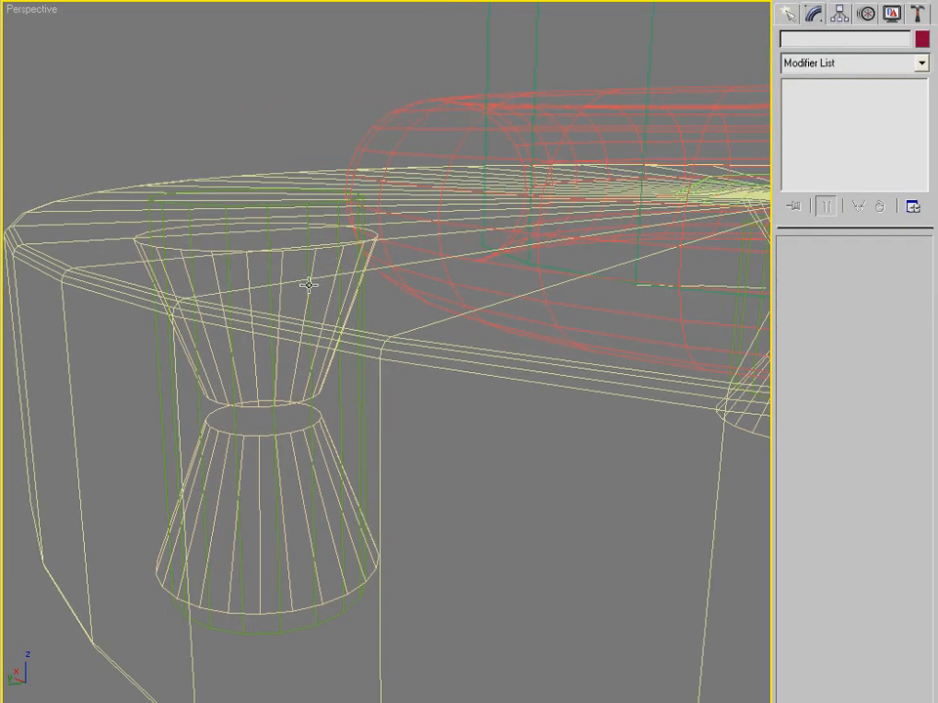
{"action": "left_click", "coordinate": [267, 204]}
{"action": "middle_click_drag", "start_coordinate": [267, 204], "coordinate": [401, 335], "text": "alt"}
{"action": "key", "text": "F3"}
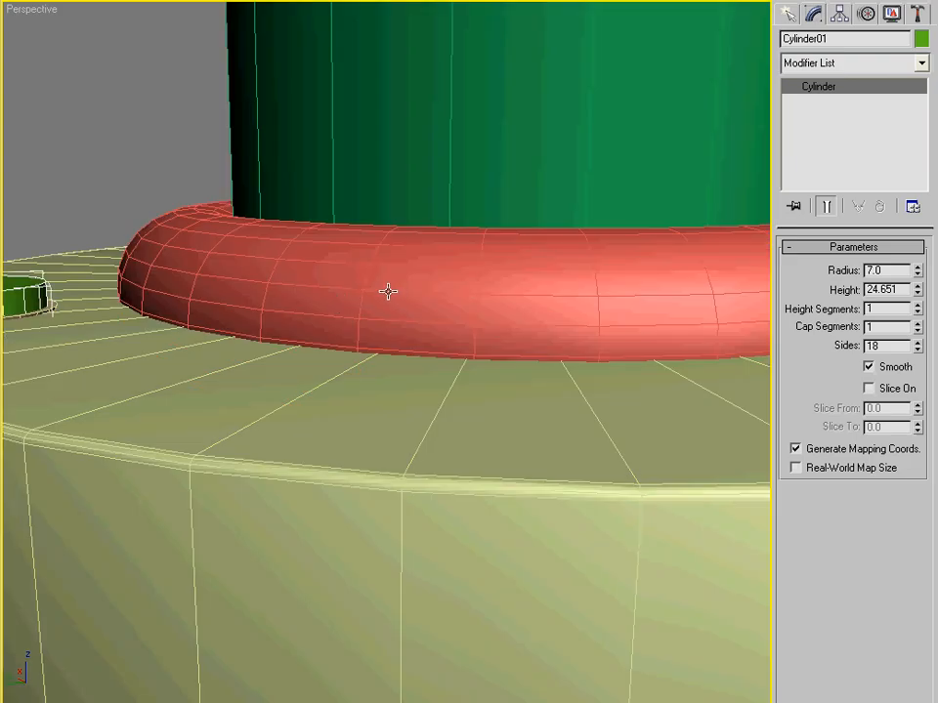
{"action": "scroll", "coordinate": [582, 253], "scroll_direction": "down", "scroll_amount": 3}
{"action": "middle_click_drag", "start_coordinate": [583, 254], "coordinate": [401, 307]}
{"action": "scroll", "coordinate": [390, 350], "scroll_direction": "down", "scroll_amount": 2}
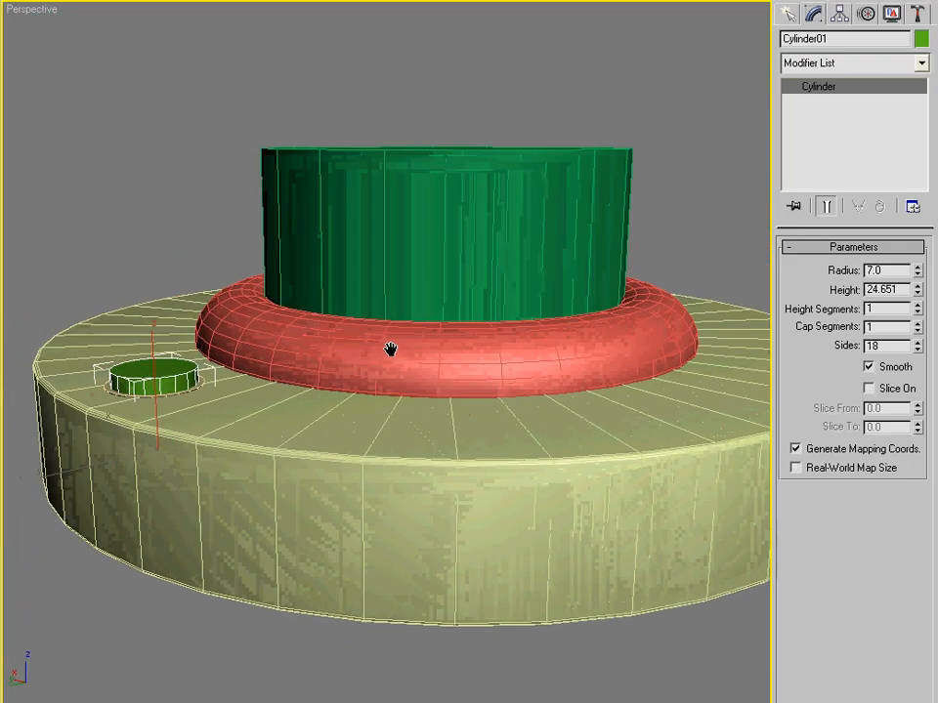
Compare the large upper cylinder and the model's centre with the machined-part reference photo in Firefox.
{"action": "key", "text": "alt+Tab"}
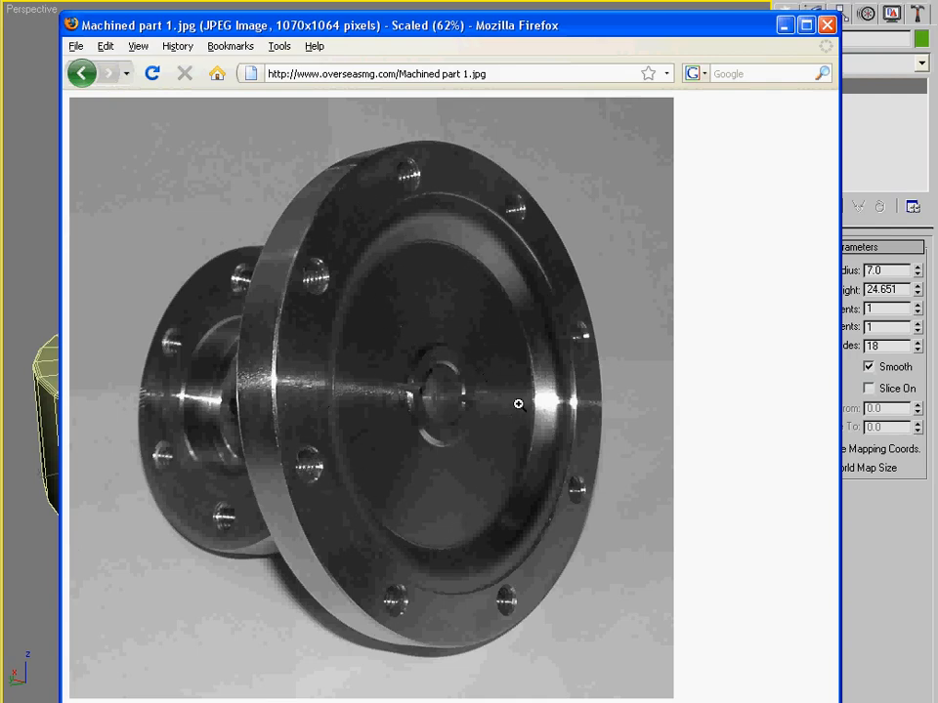
{"action": "key", "text": "alt+Tab"}
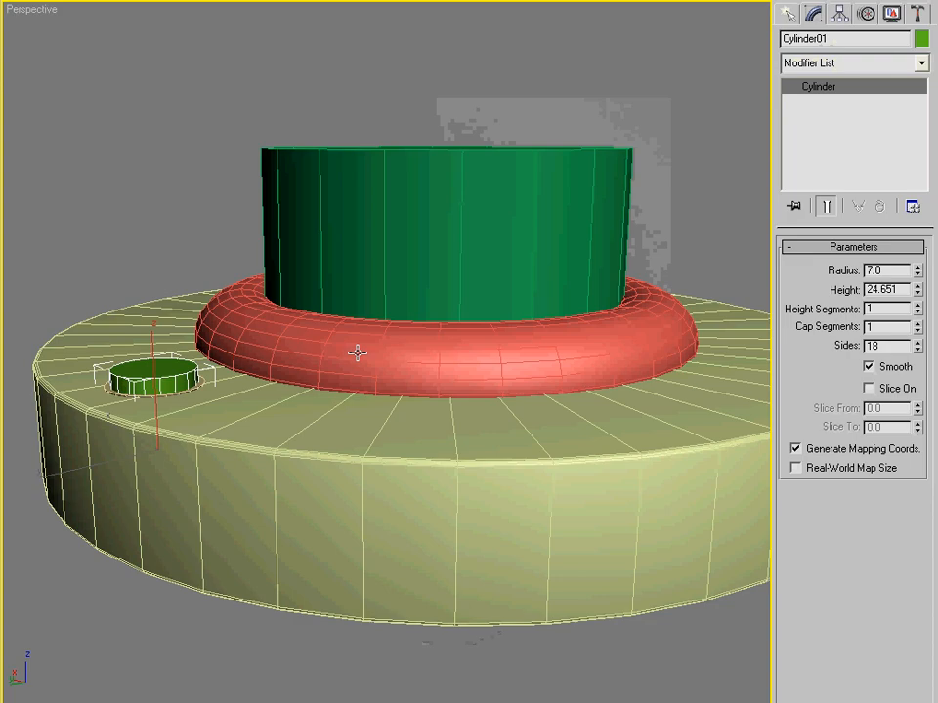
{"action": "key", "text": "F3"}
{"action": "left_click", "coordinate": [400, 153]}
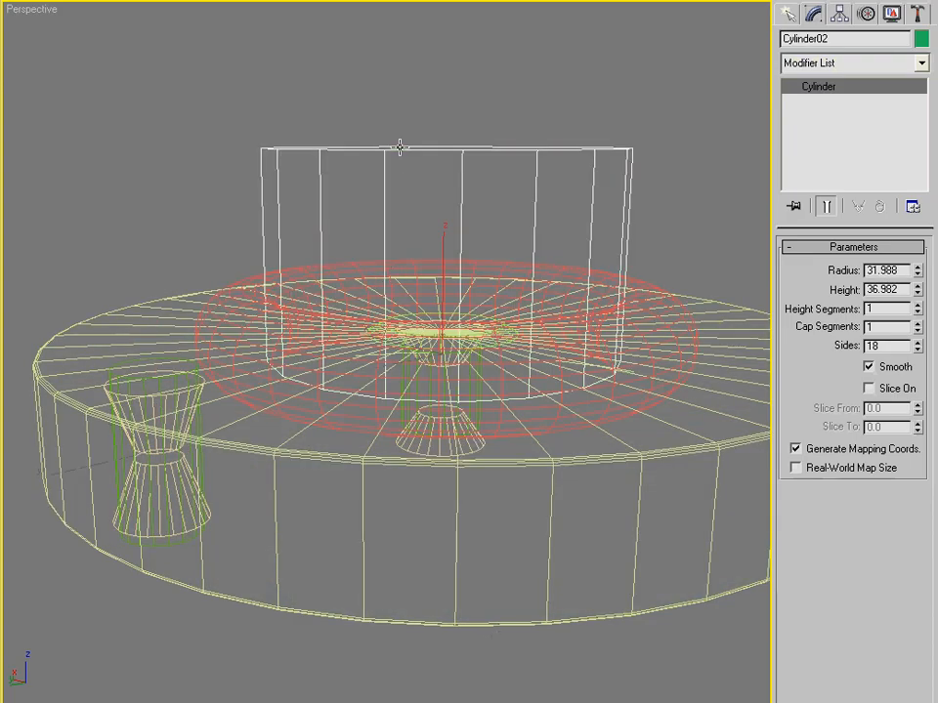
{"action": "middle_click_drag", "start_coordinate": [412, 383], "coordinate": [515, 321], "text": "alt"}
{"action": "key", "text": "alt+Tab"}
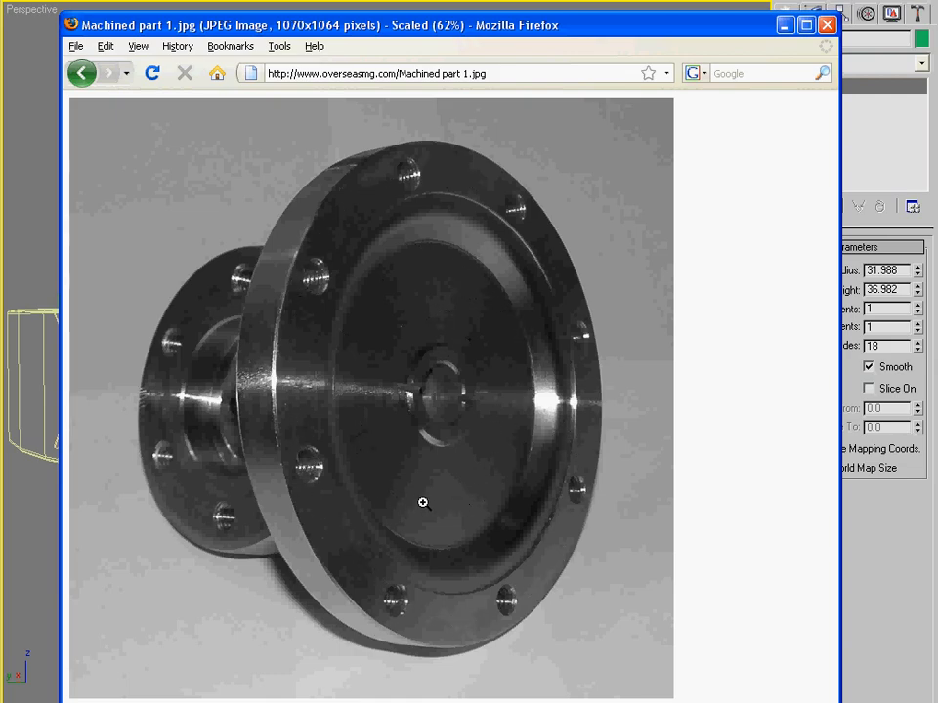
{"action": "key", "text": "alt+Tab"}
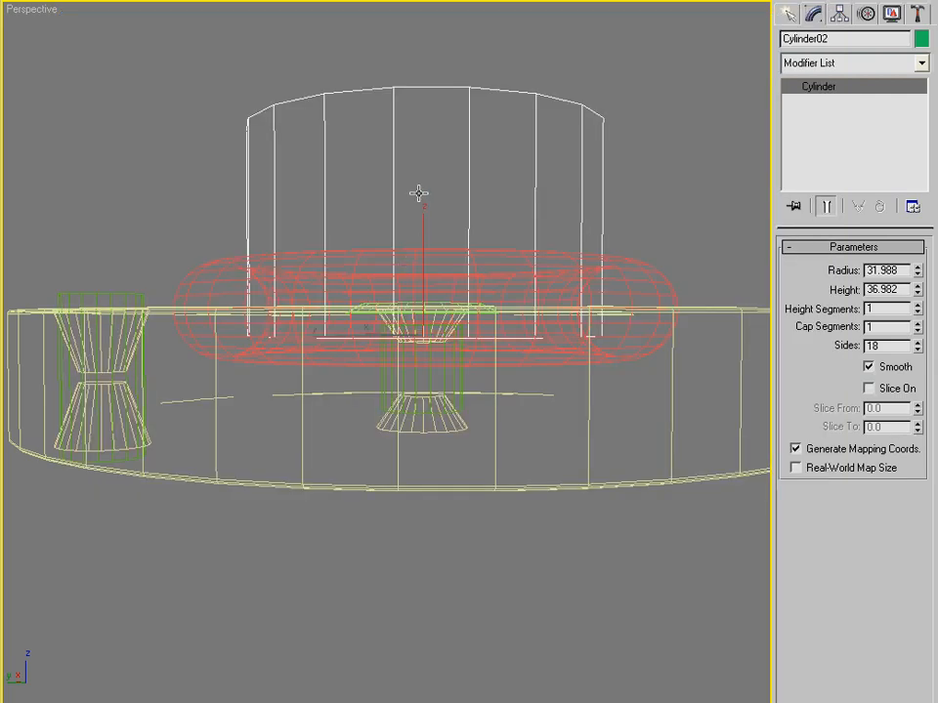
{"action": "key", "text": "alt+Tab"}
{"action": "key", "text": "alt+Tab"}
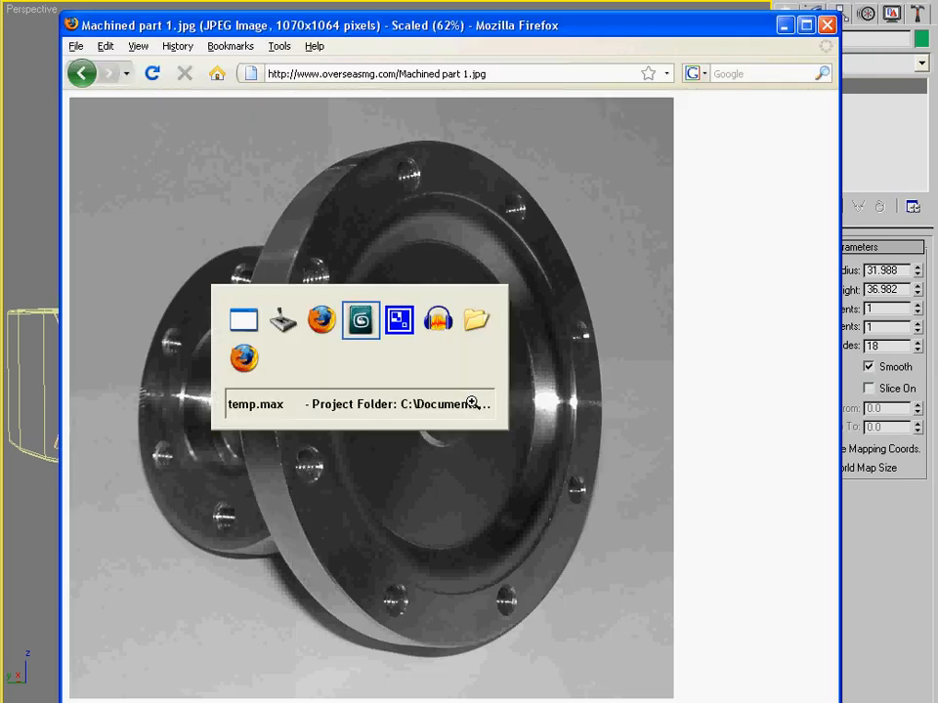
{"action": "scroll", "coordinate": [518, 327], "scroll_direction": "up", "scroll_amount": 10}
{"action": "middle_click_drag", "start_coordinate": [523, 322], "coordinate": [425, 303]}
{"action": "key", "text": "alt+Tab"}
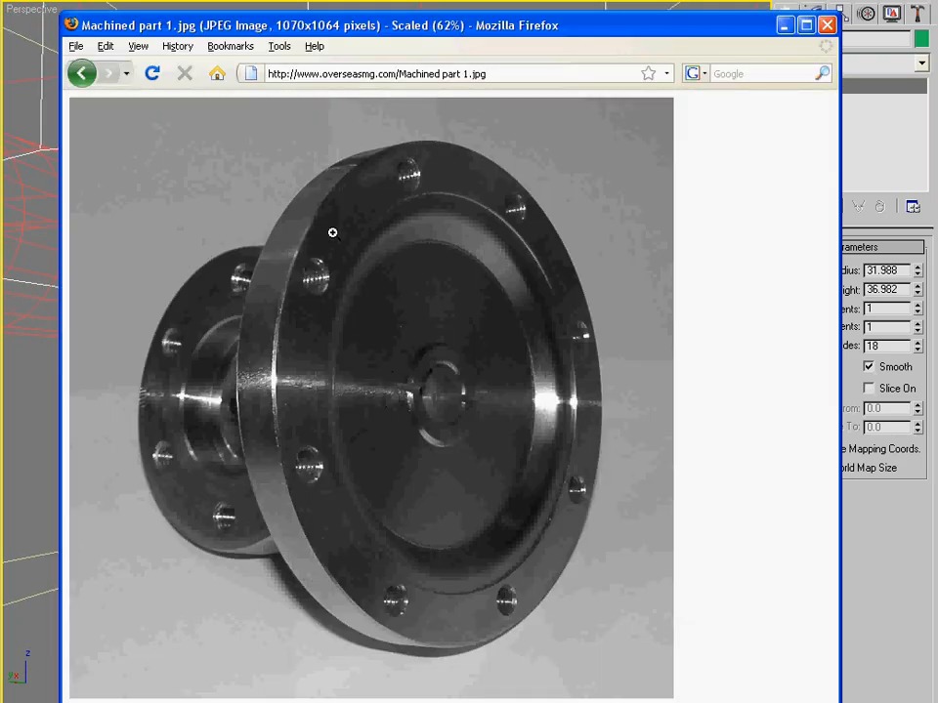
{"action": "key", "text": "alt+Tab"}
{"action": "middle_click_drag", "start_coordinate": [408, 143], "coordinate": [406, 230], "text": "alt"}
{"action": "key", "text": "alt+Tab"}
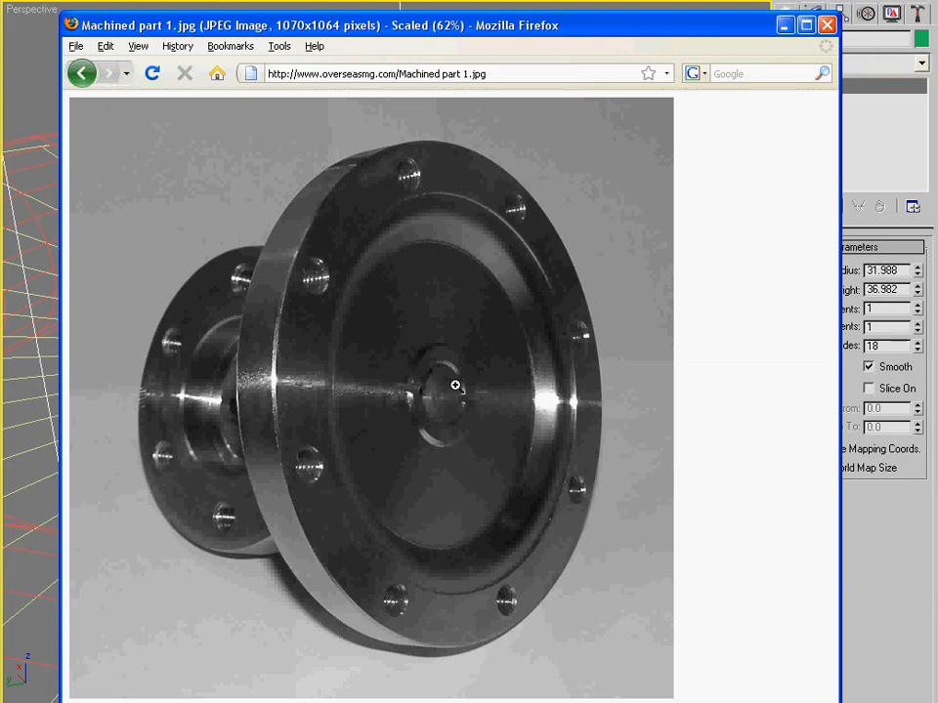
{"action": "key", "text": "alt+Tab"}
{"action": "scroll", "coordinate": [386, 357], "scroll_direction": "down", "scroll_amount": 5}
{"action": "scroll", "coordinate": [386, 356], "scroll_direction": "up", "scroll_amount": 3}
{"action": "middle_click_drag", "start_coordinate": [386, 356], "coordinate": [335, 335], "text": "alt"}
Use ProBoolean with the Union operation to join the upper cone to the small green cylinder on the disc's rim.
{"action": "left_click", "coordinate": [297, 341]}
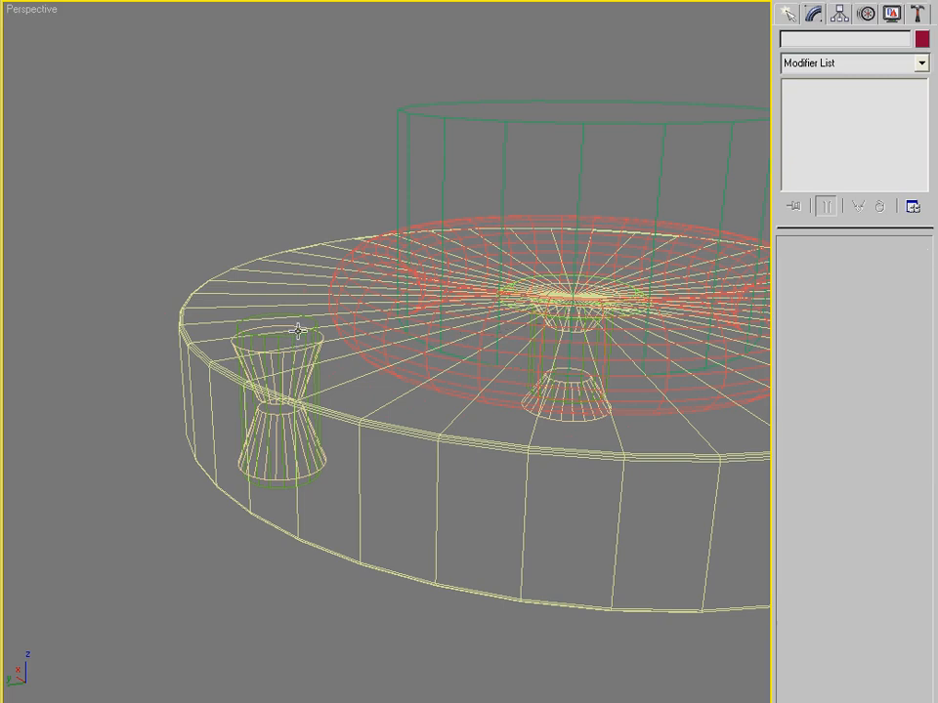
{"action": "key", "text": "F3"}
{"action": "left_click", "coordinate": [297, 335]}
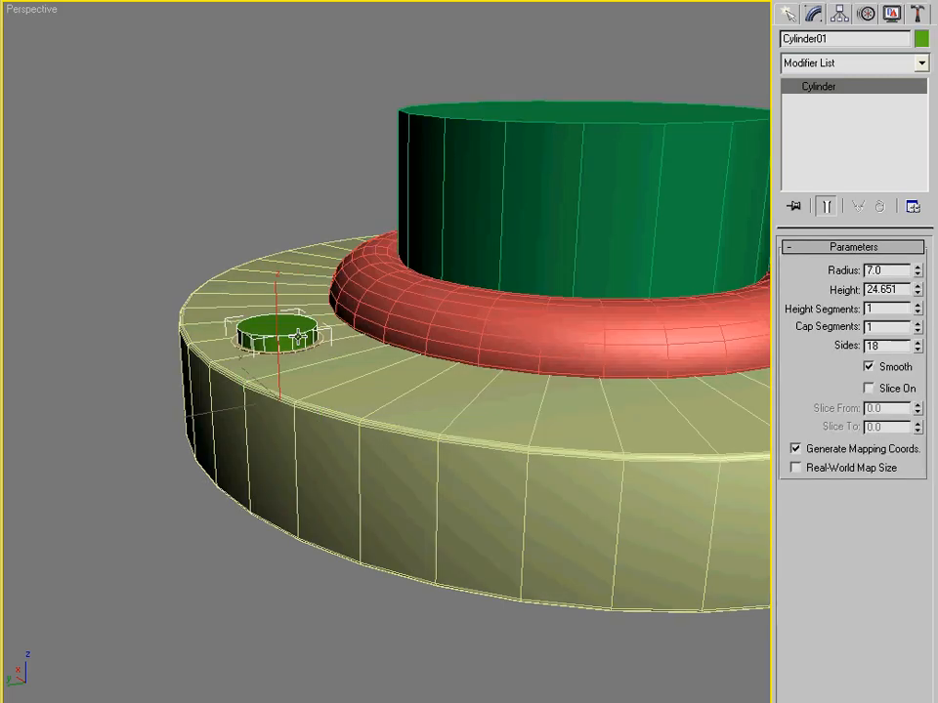
{"action": "left_click", "coordinate": [789, 15]}
{"action": "left_click", "coordinate": [838, 223]}
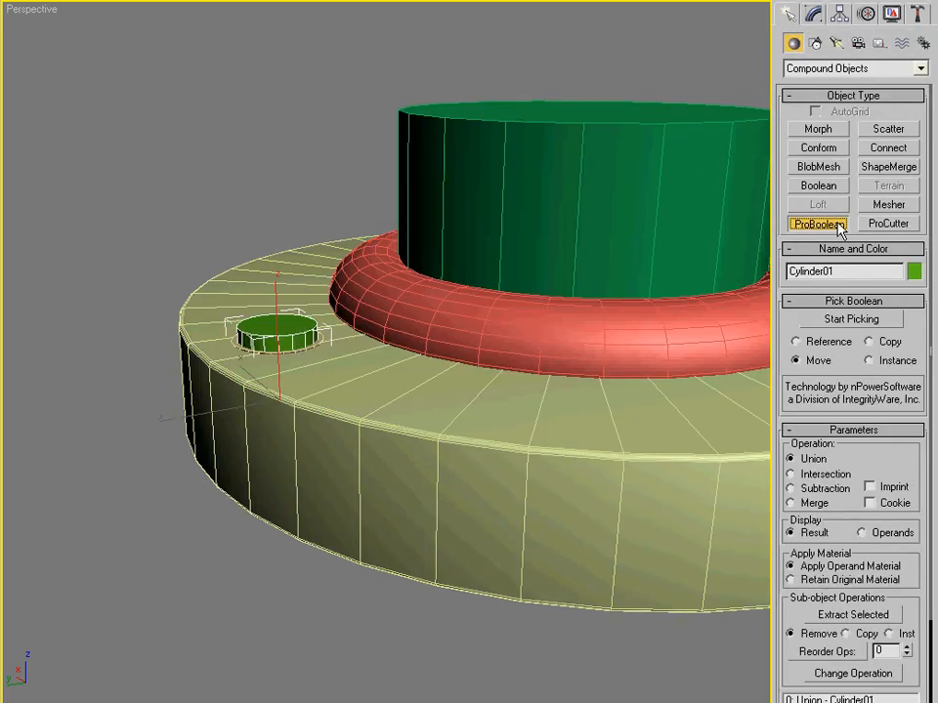
{"action": "left_click", "coordinate": [841, 319]}
{"action": "scroll", "coordinate": [356, 414], "scroll_direction": "up", "scroll_amount": 5}
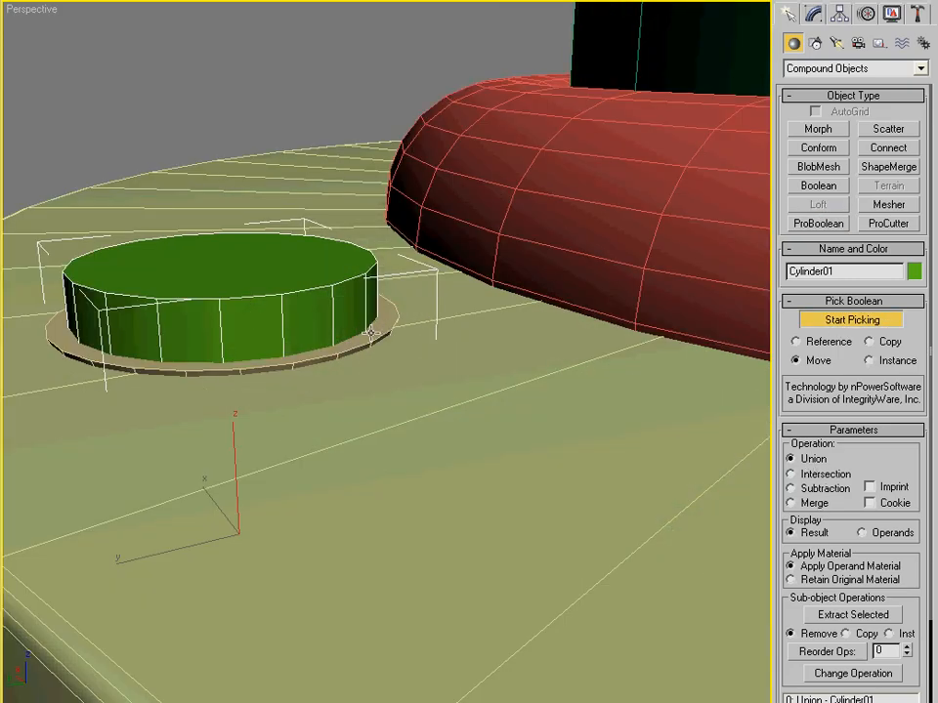
{"action": "left_click", "coordinate": [376, 341]}
Add the lower cone on the disc's underside to the small cylinder's union and end the boolean picking.
{"action": "middle_click_drag", "start_coordinate": [231, 630], "coordinate": [266, 562], "text": "alt"}
{"action": "left_click", "coordinate": [448, 130]}
{"action": "middle_click_drag", "start_coordinate": [481, 178], "coordinate": [459, 241], "text": "alt"}
{"action": "scroll", "coordinate": [459, 241], "scroll_direction": "down", "scroll_amount": 4}
{"action": "key", "text": "F3"}
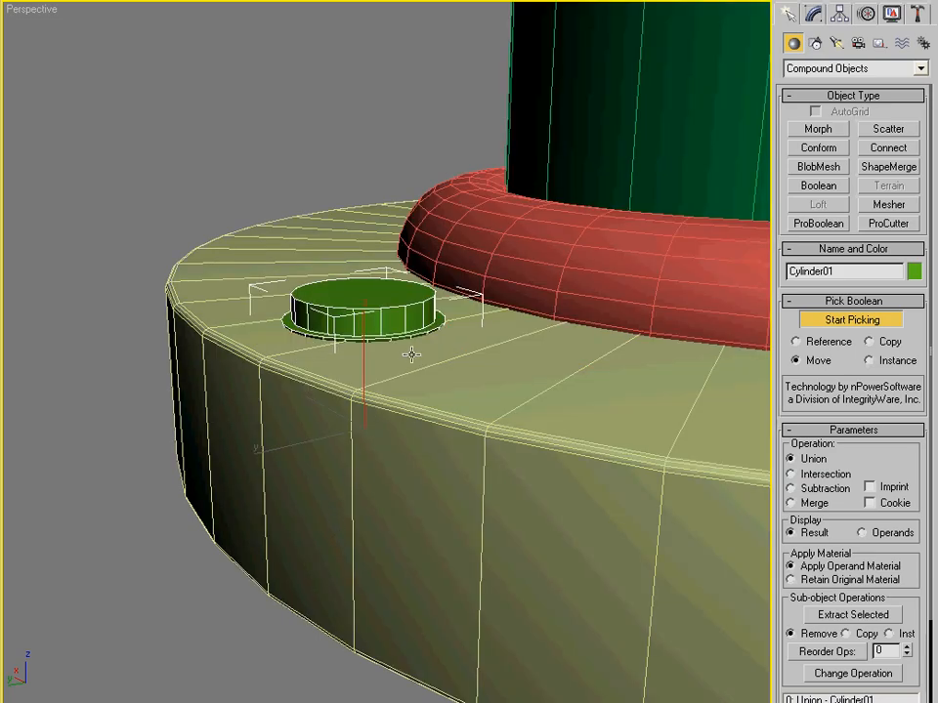
{"action": "scroll", "coordinate": [420, 374], "scroll_direction": "up", "scroll_amount": 1}
{"action": "scroll", "coordinate": [507, 335], "scroll_direction": "down", "scroll_amount": 5}
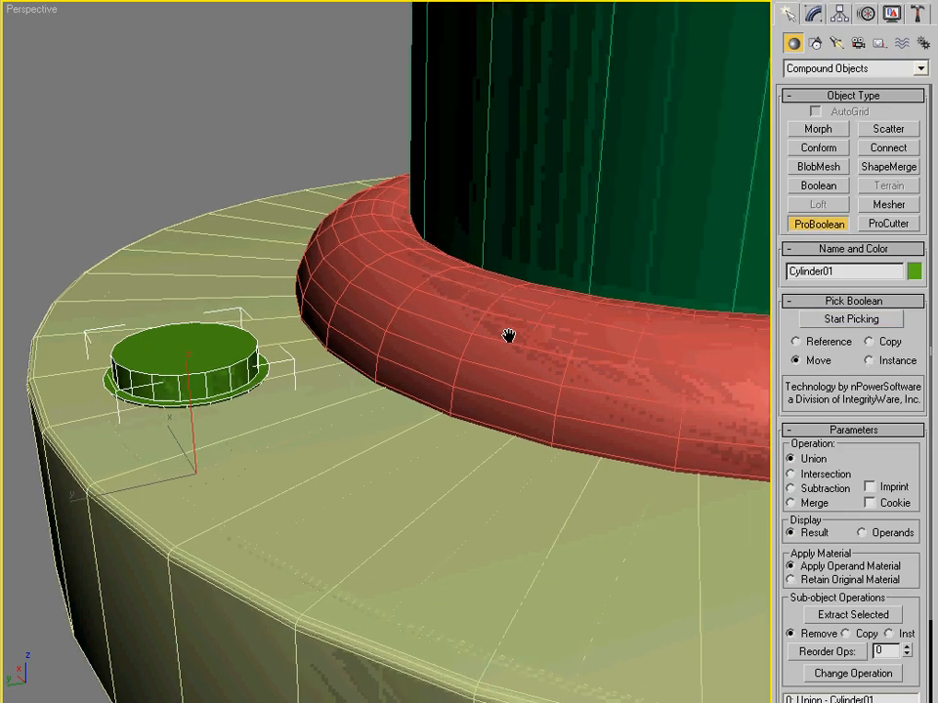
Align only the hole cutter's pivot to the chamfered disc in X, Y and Z, center to center.
{"action": "left_click", "coordinate": [839, 14]}
{"action": "left_click", "coordinate": [856, 127]}
{"action": "left_click", "coordinate": [858, 220]}
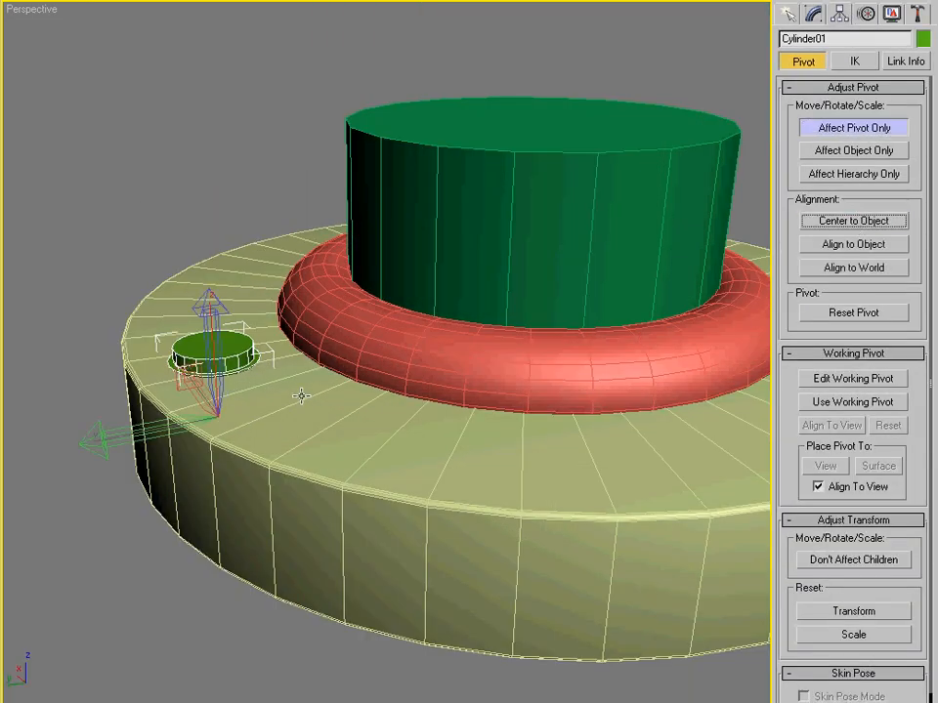
{"action": "left_click", "coordinate": [540, 486]}
{"action": "left_click_drag", "start_coordinate": [593, 186], "coordinate": [669, 463]}
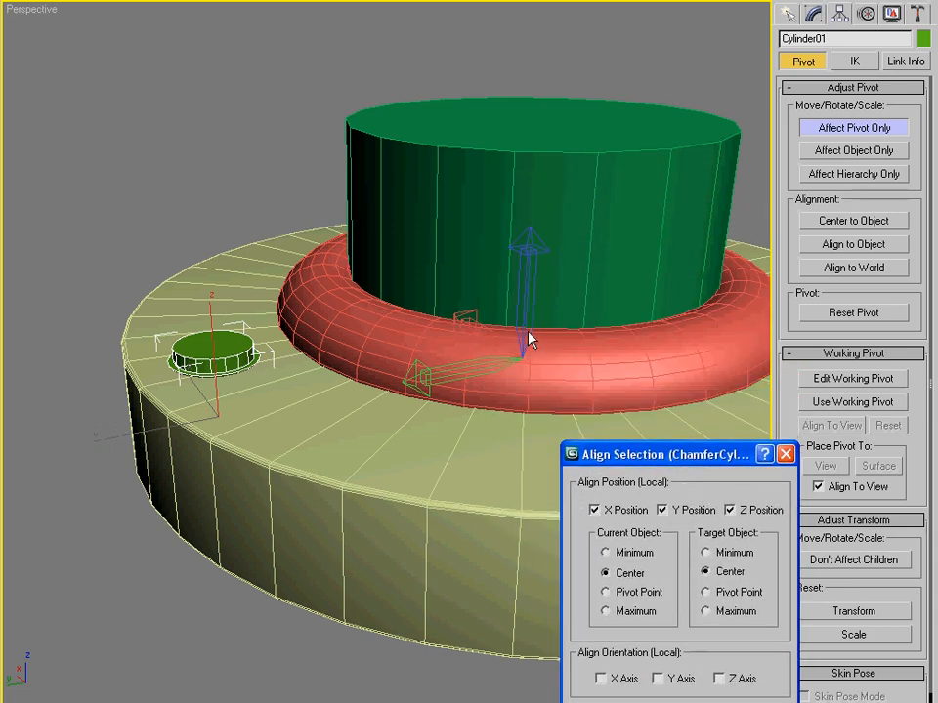
{"action": "key", "text": "Return"}
{"action": "middle_click_drag", "start_coordinate": [339, 442], "coordinate": [372, 375], "text": "alt"}
{"action": "left_click", "coordinate": [892, 134]}
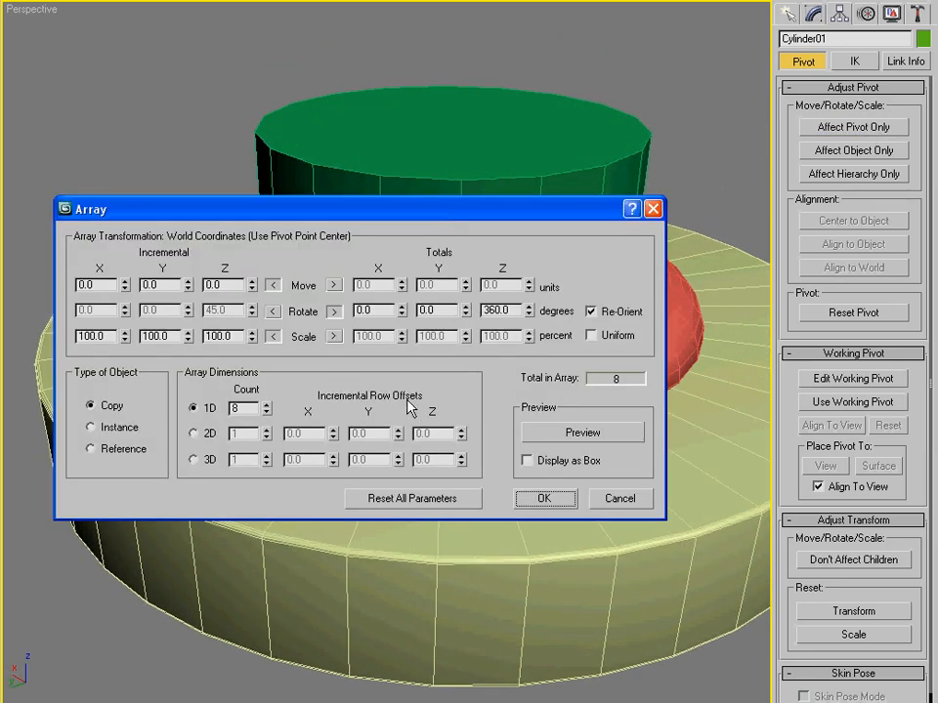
Array the hole cutter around the disc as 8 copies over a total Z rotation of 360 degrees.
{"action": "key", "text": "alt+Tab"}
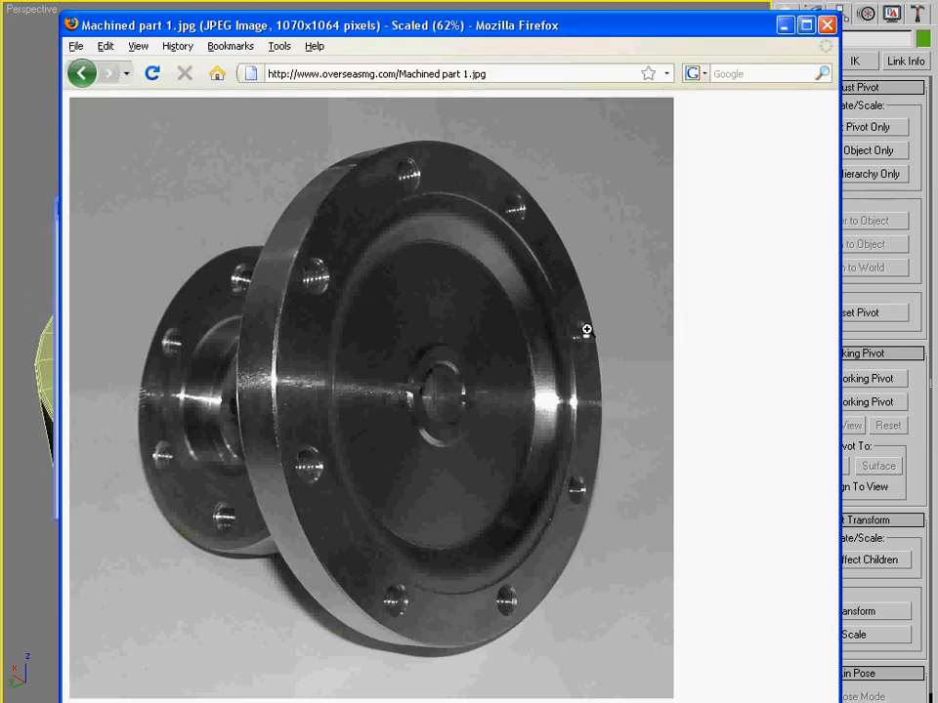
{"action": "key", "text": "alt+Tab"}
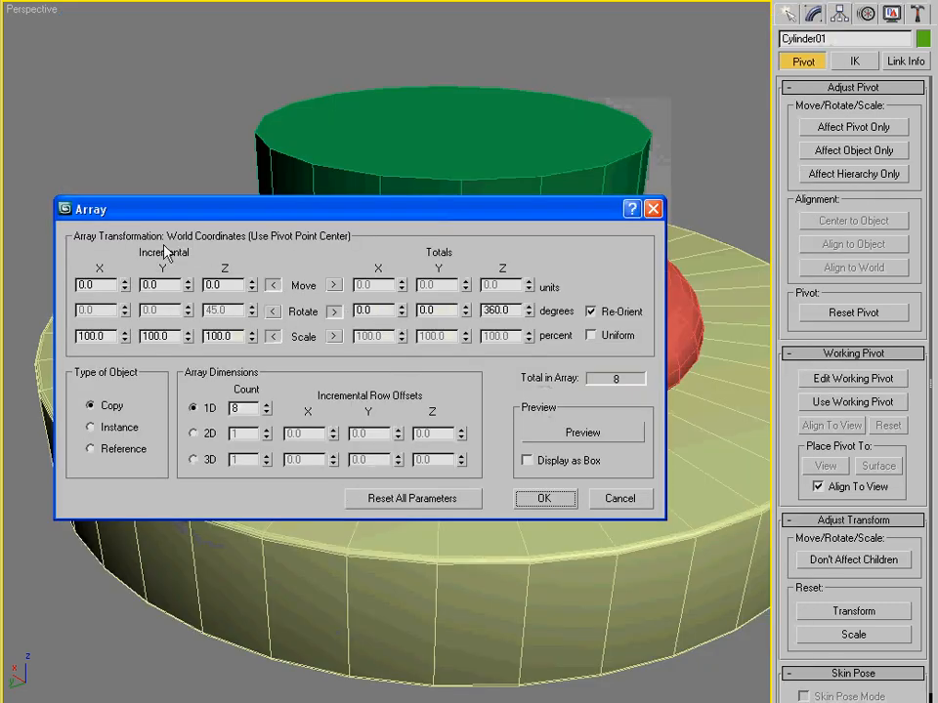
{"action": "left_click_drag", "start_coordinate": [493, 204], "coordinate": [784, 286]}
{"action": "left_click", "coordinate": [864, 514]}
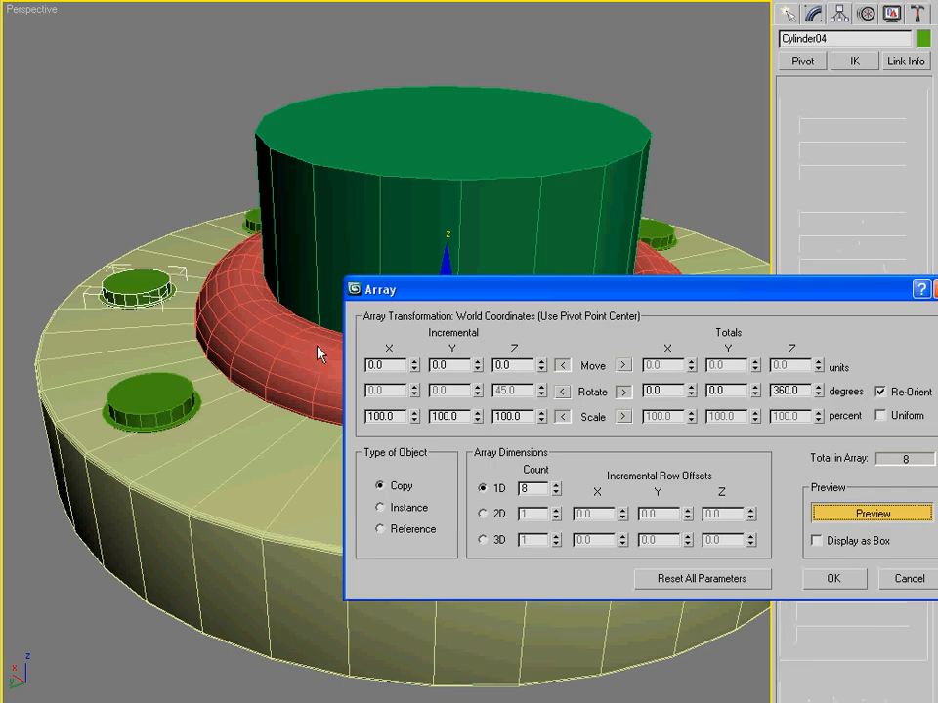
{"action": "left_click_drag", "start_coordinate": [710, 296], "coordinate": [608, 250]}
{"action": "left_click", "coordinate": [756, 541]}
{"action": "middle_click_drag", "start_coordinate": [524, 504], "coordinate": [530, 502], "text": "alt"}
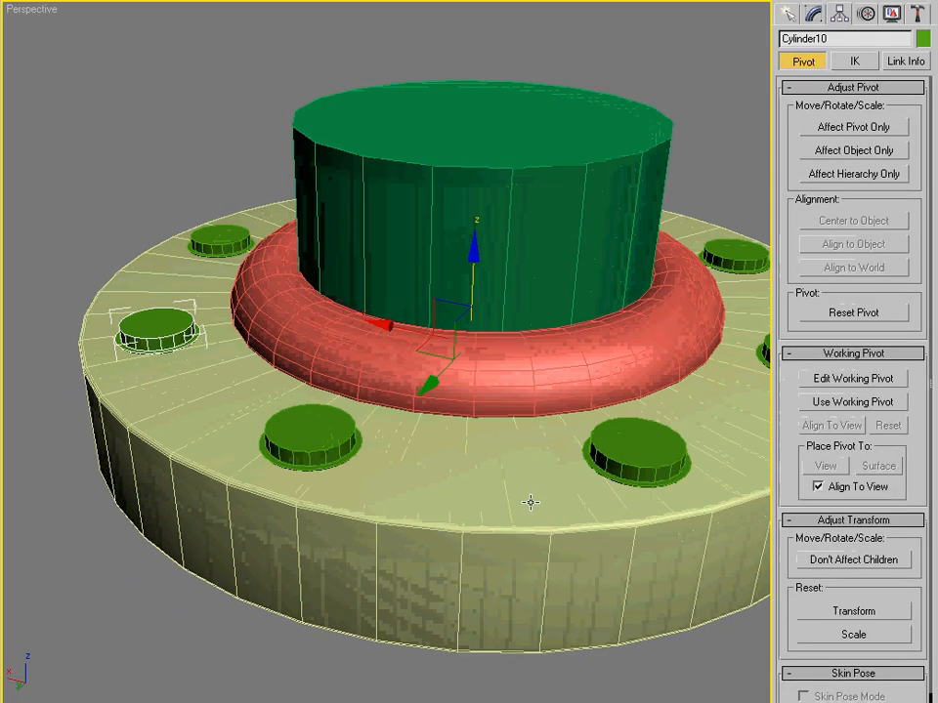
Use ProBoolean with the Subtraction operation on the chamfered disc to cut the first two holes with the arrayed cutters.
{"action": "left_click", "coordinate": [517, 503]}
{"action": "left_click", "coordinate": [813, 14]}
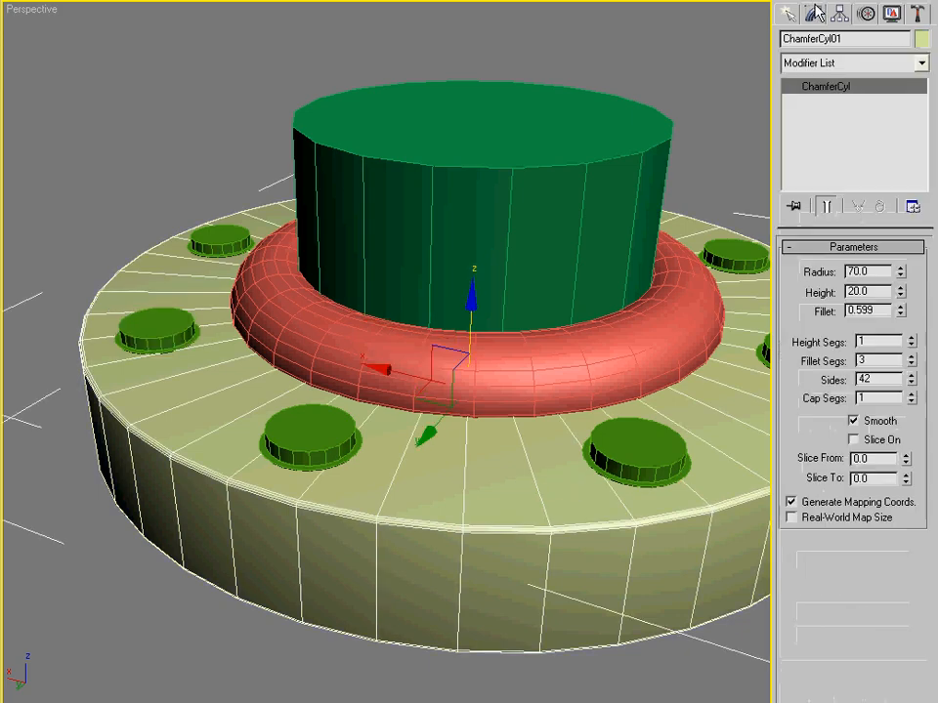
{"action": "left_click", "coordinate": [788, 14]}
{"action": "left_click", "coordinate": [834, 224]}
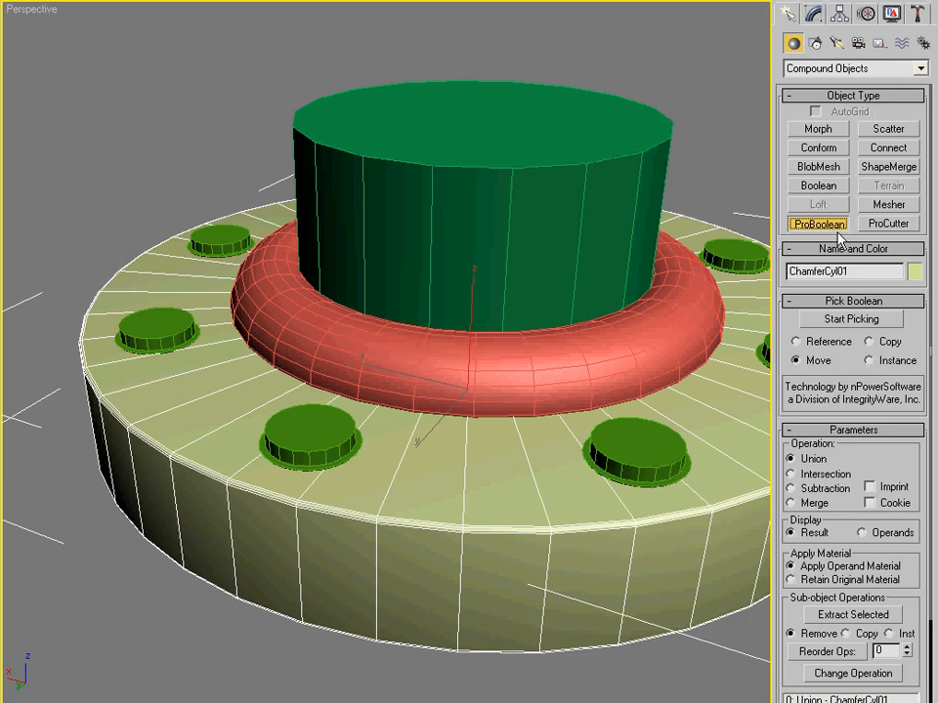
{"action": "left_click", "coordinate": [840, 490]}
{"action": "left_click", "coordinate": [884, 322]}
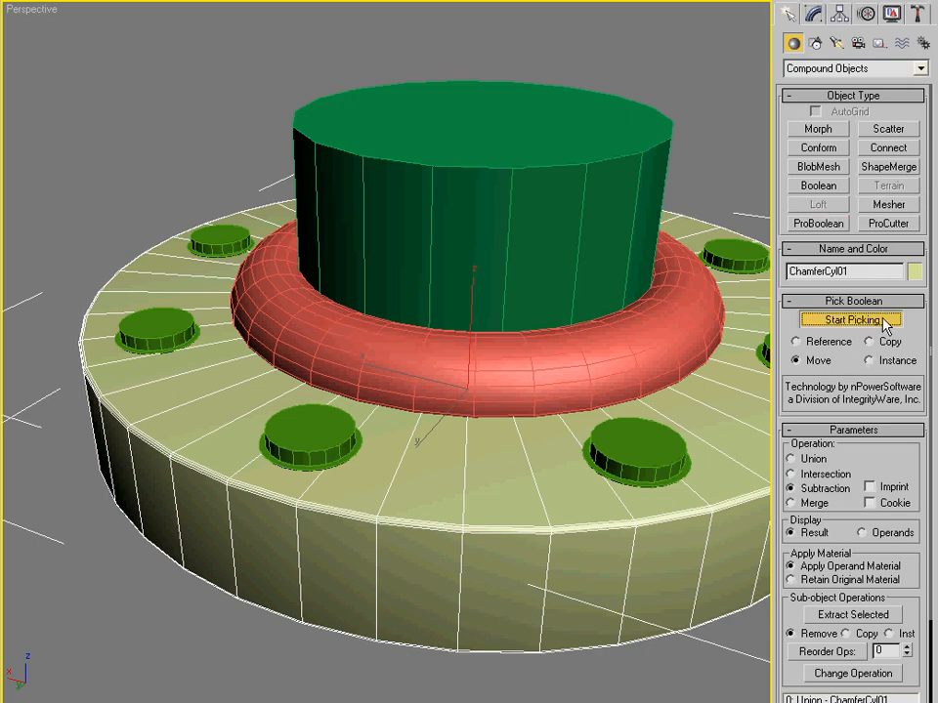
{"action": "scroll", "coordinate": [508, 383], "scroll_direction": "down", "scroll_amount": 6}
{"action": "left_click", "coordinate": [303, 410]}
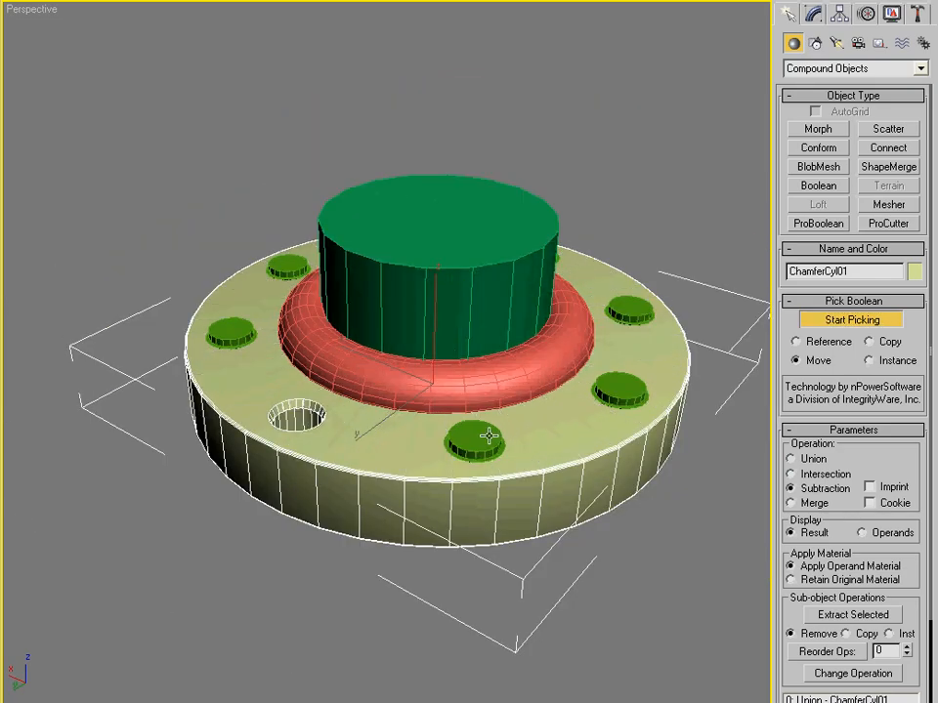
{"action": "left_click", "coordinate": [481, 439]}
Subtract the remaining arrayed cutters from the disc to complete its ring of bolt holes.
{"action": "middle_click_drag", "start_coordinate": [433, 262], "coordinate": [488, 377], "text": "alt"}
{"action": "left_click", "coordinate": [489, 374]}
{"action": "left_click", "coordinate": [324, 354]}
{"action": "middle_click_drag", "start_coordinate": [323, 354], "coordinate": [383, 384], "text": "alt"}
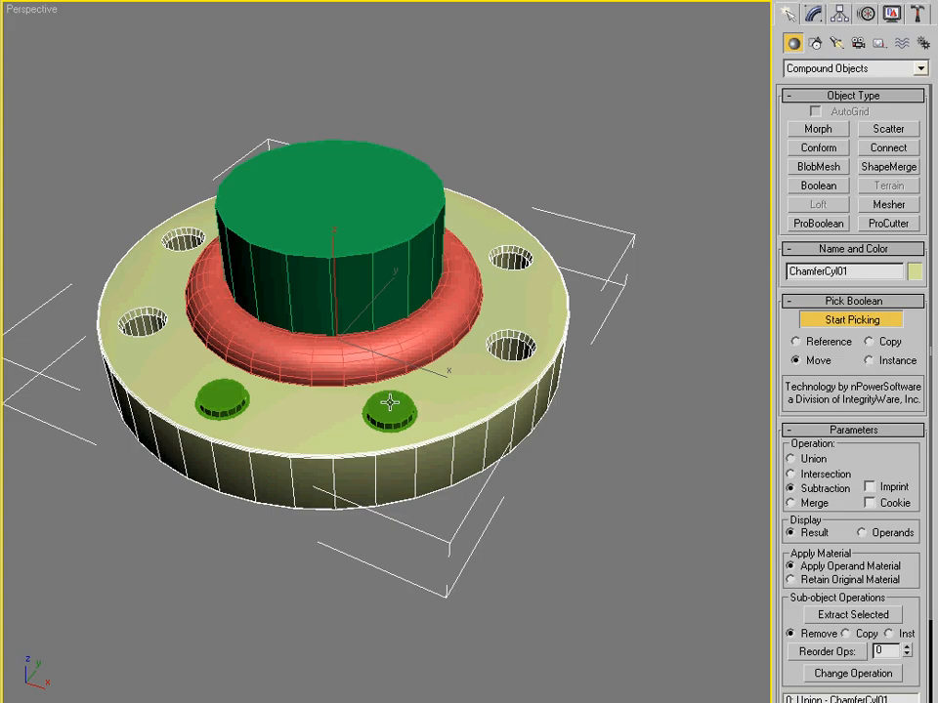
{"action": "left_click", "coordinate": [389, 402]}
{"action": "left_click", "coordinate": [222, 401]}
{"action": "middle_click_drag", "start_coordinate": [257, 412], "coordinate": [442, 371], "text": "alt"}
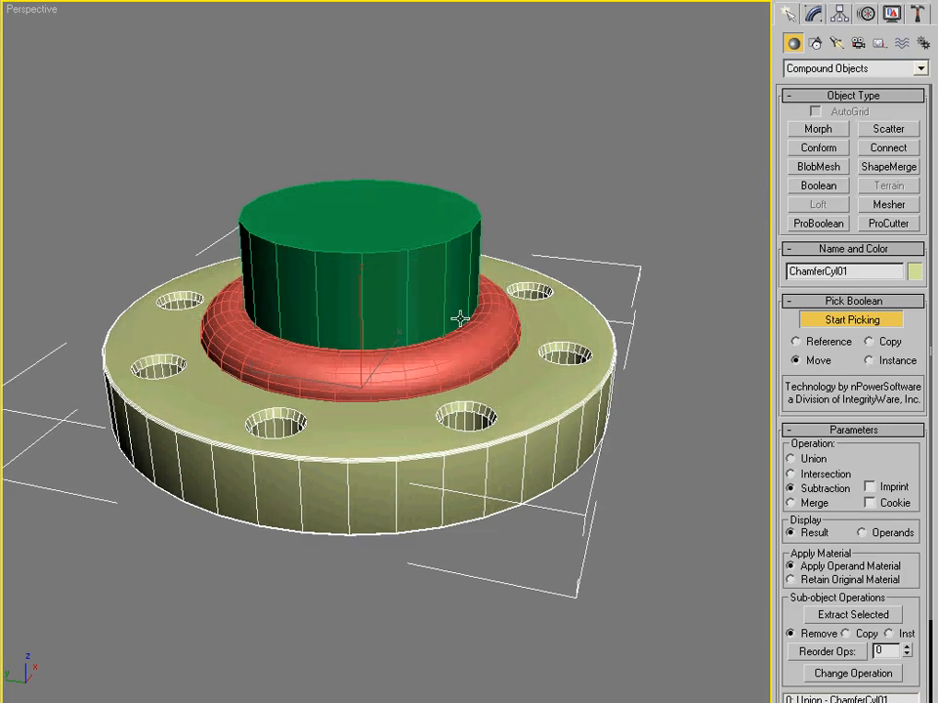
{"action": "scroll", "coordinate": [547, 332], "scroll_direction": "up", "scroll_amount": 3}
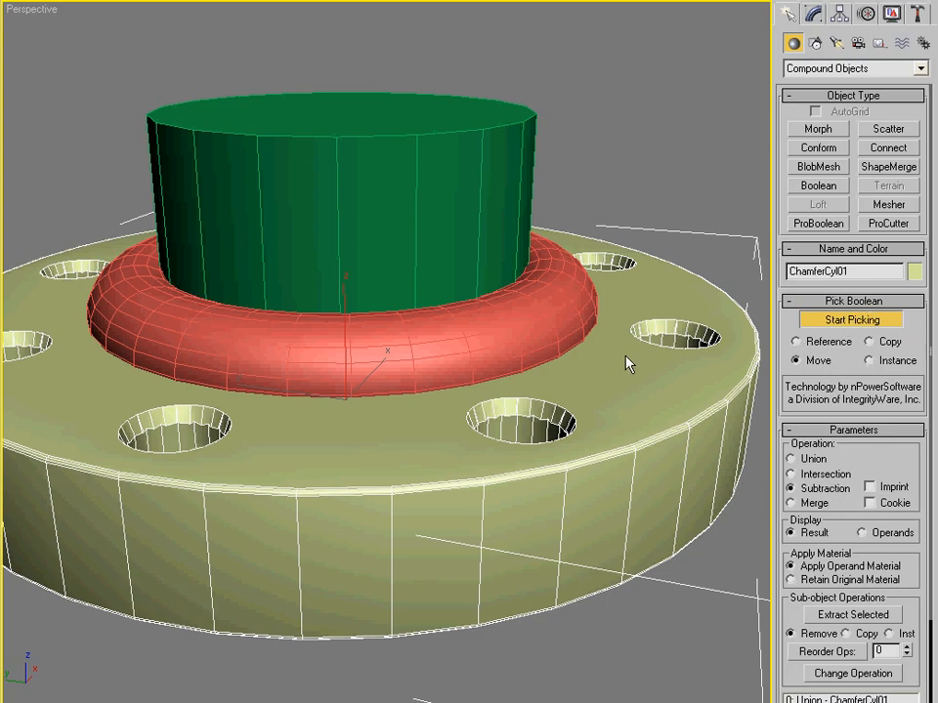
Examine the disc's finished ring of bolt holes and how the central cylinder sits inside the torus, in shaded and wireframe display.
{"action": "left_click", "coordinate": [854, 315]}
{"action": "middle_click_drag", "start_coordinate": [667, 356], "coordinate": [603, 377], "text": "alt"}
{"action": "scroll", "coordinate": [603, 378], "scroll_direction": "down", "scroll_amount": 3}
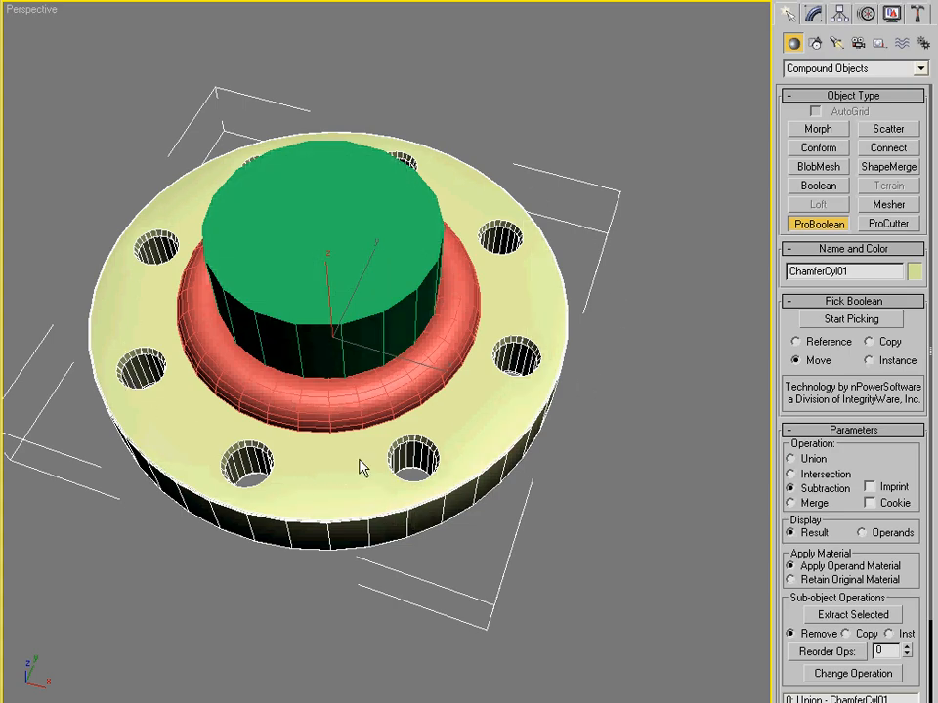
{"action": "middle_click_drag", "start_coordinate": [339, 293], "coordinate": [392, 341], "text": "alt"}
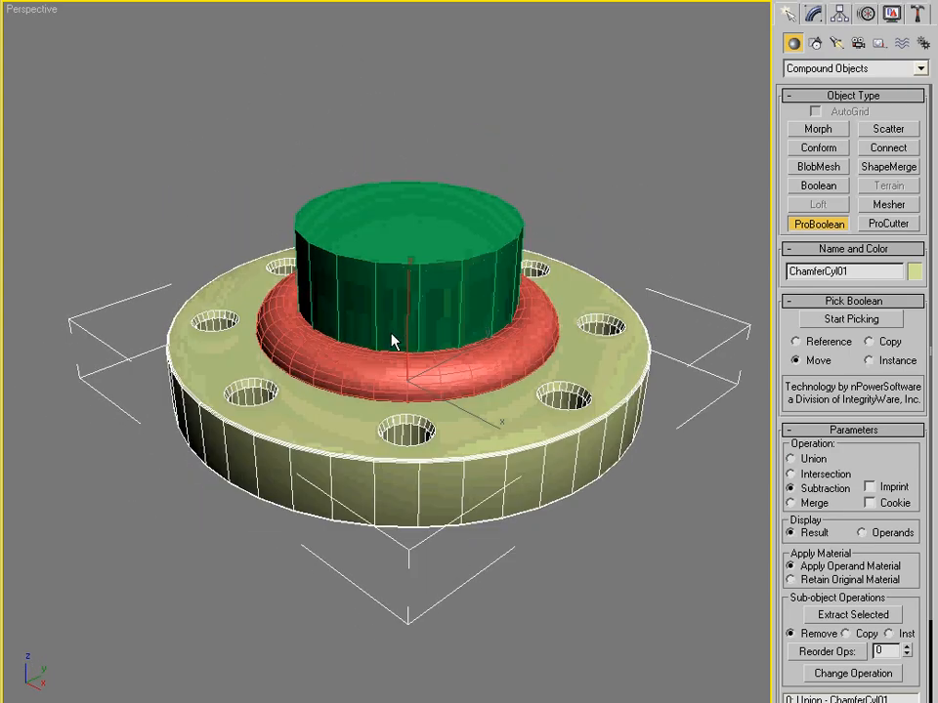
{"action": "middle_click_drag", "start_coordinate": [377, 251], "coordinate": [435, 386], "text": "alt"}
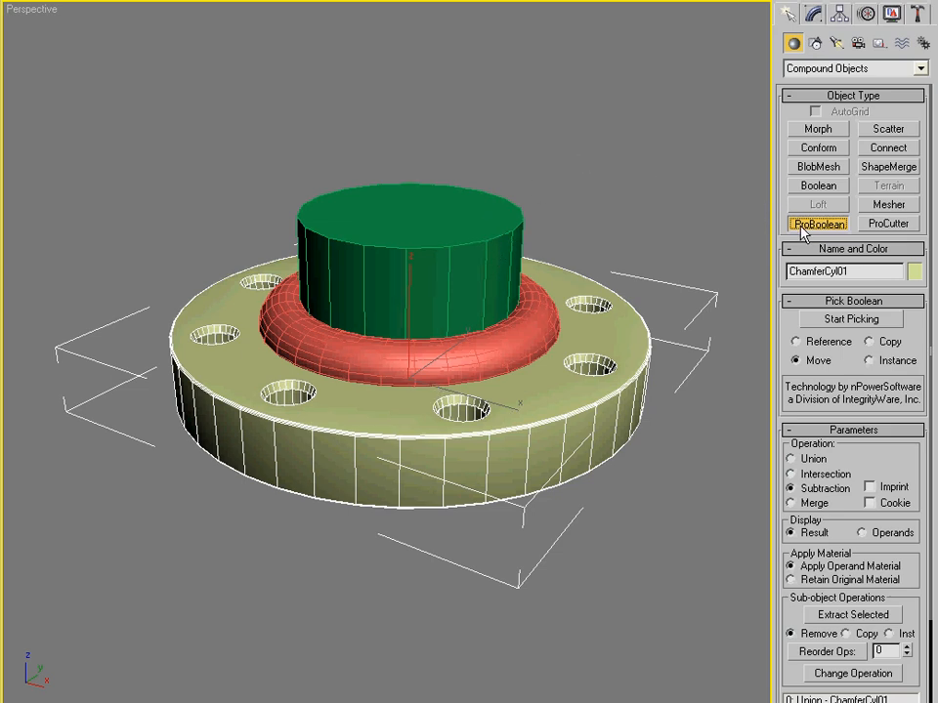
{"action": "right_click", "coordinate": [763, 176]}
{"action": "left_click", "coordinate": [814, 15]}
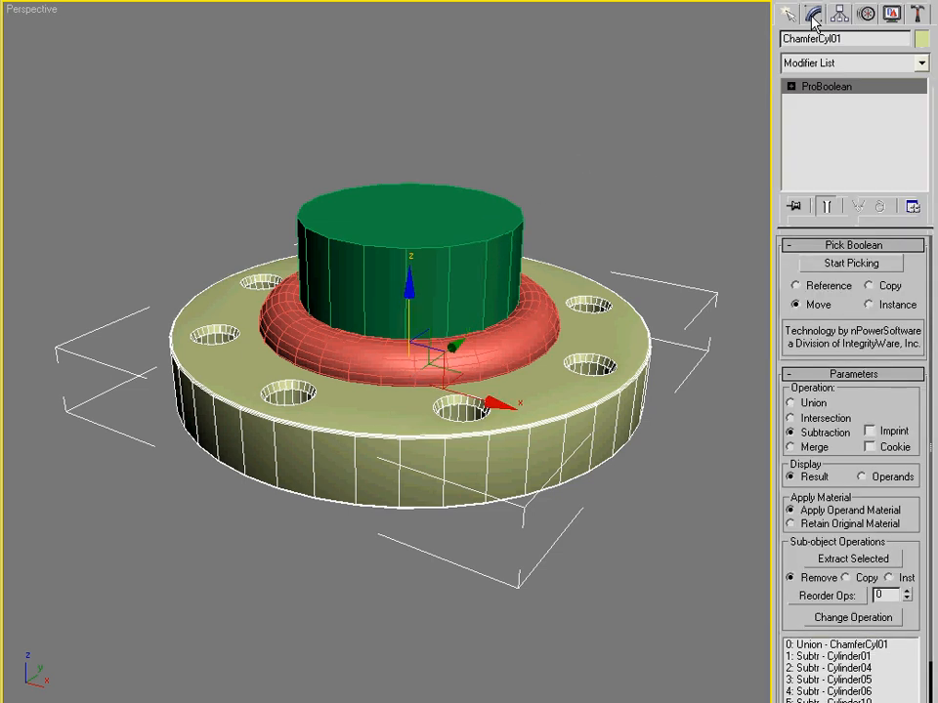
{"action": "left_click", "coordinate": [606, 196]}
{"action": "left_click", "coordinate": [483, 268]}
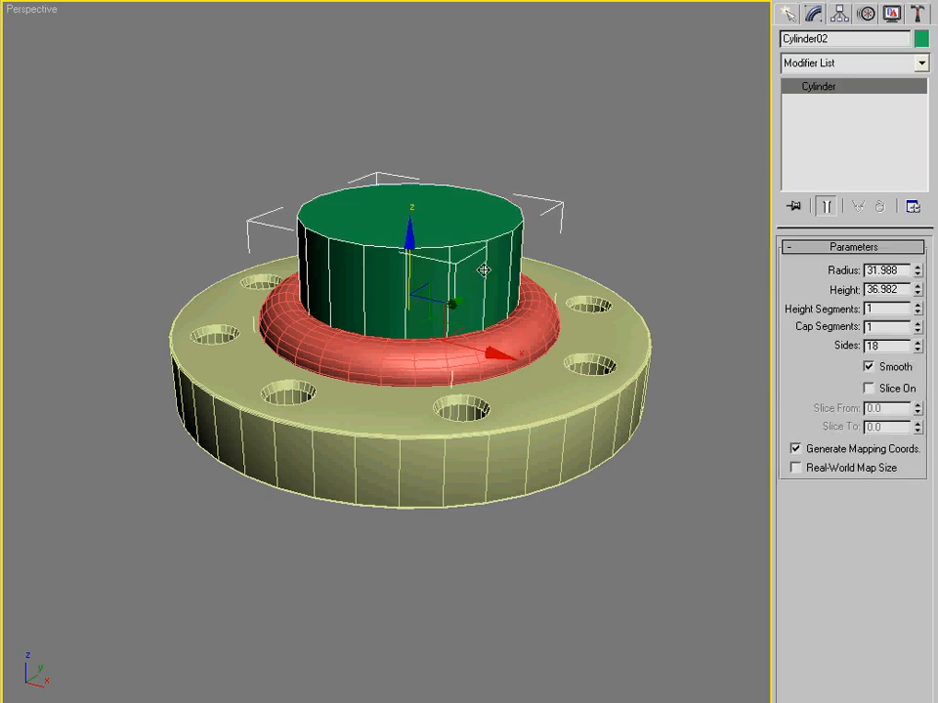
{"action": "key", "text": "F3"}
{"action": "scroll", "coordinate": [366, 283], "scroll_direction": "up", "scroll_amount": 5}
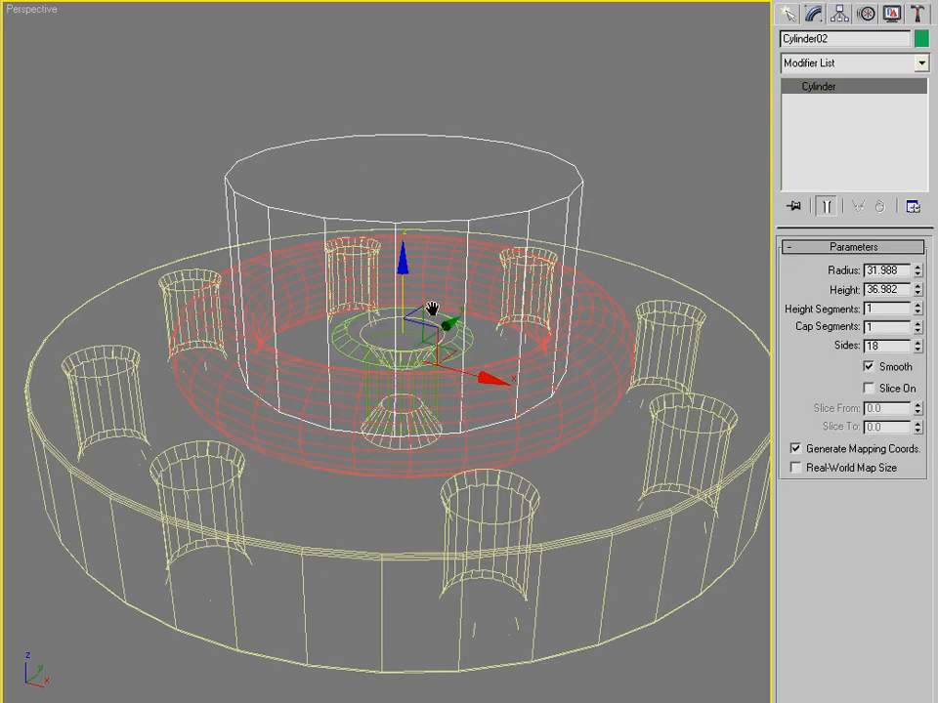
Use ProBoolean with the Union operation on the torus to join the large central cylinder to it.
{"action": "left_click", "coordinate": [605, 329]}
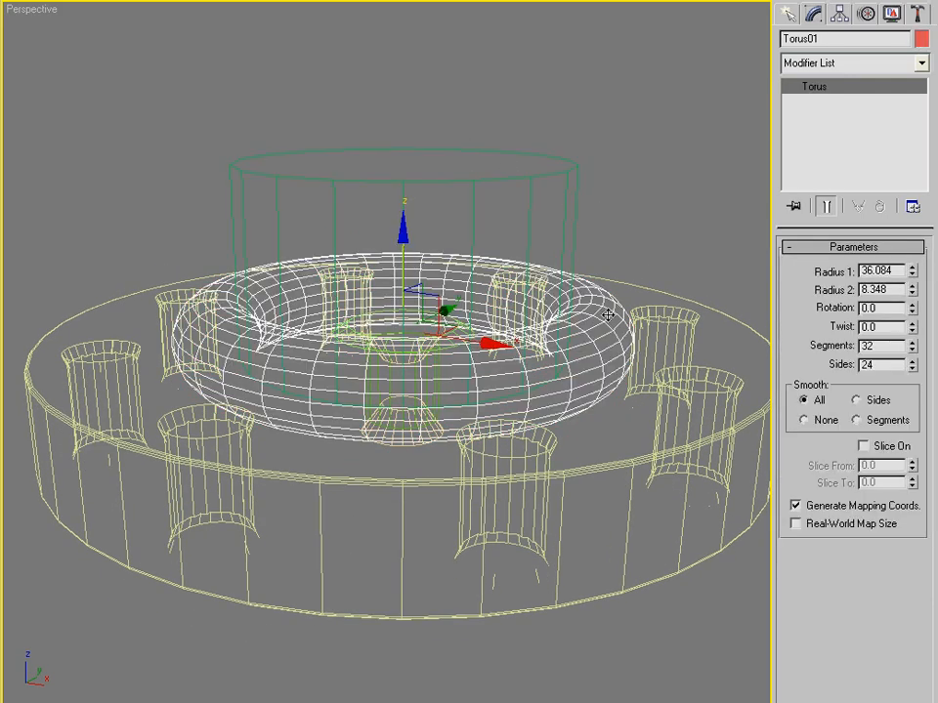
{"action": "left_click", "coordinate": [791, 15]}
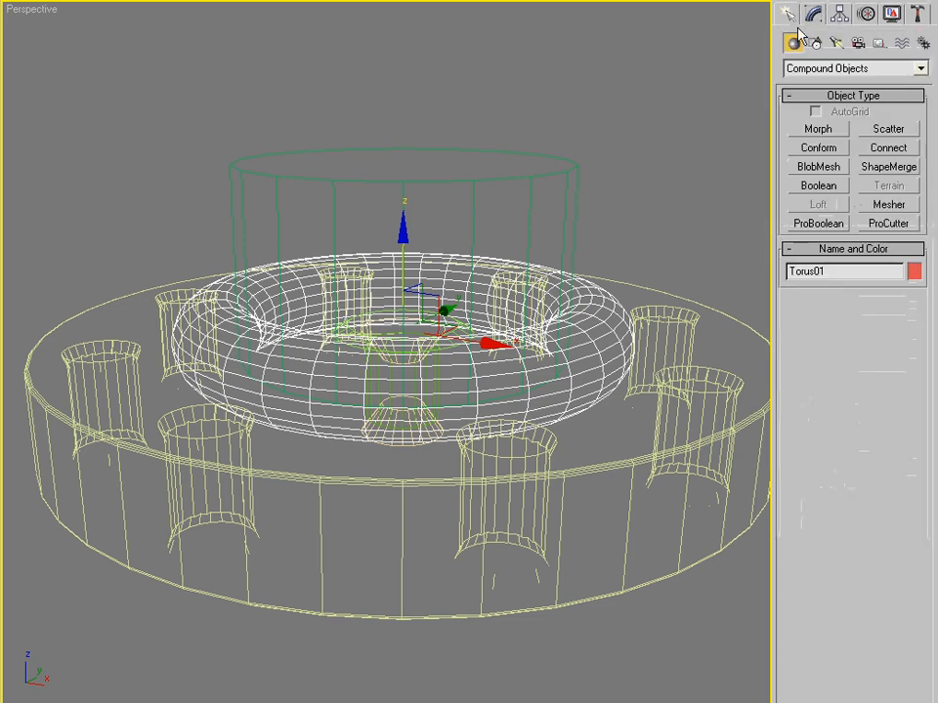
{"action": "left_click", "coordinate": [829, 225]}
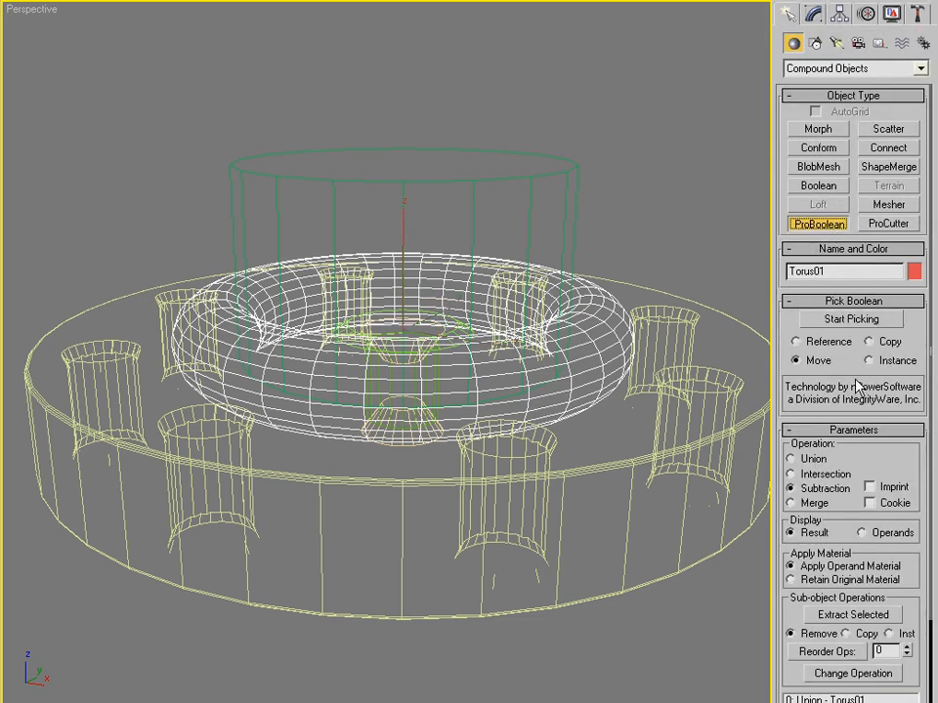
{"action": "left_click", "coordinate": [817, 456]}
{"action": "left_click", "coordinate": [827, 322]}
{"action": "left_click", "coordinate": [527, 178]}
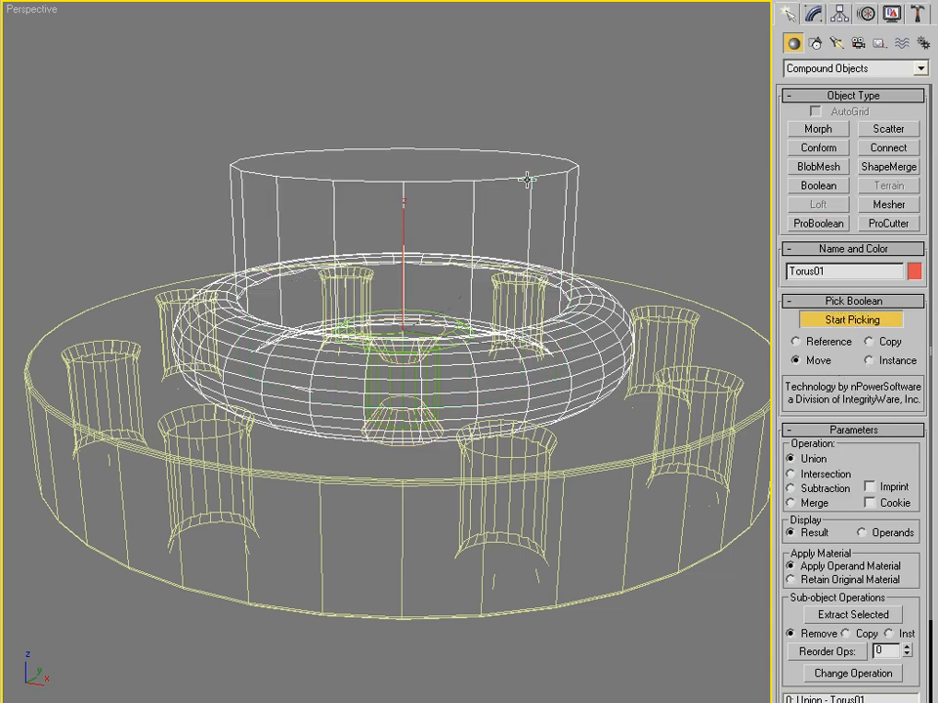
Examine the joined torus and cylinder in shaded and wireframe display from several angles.
{"action": "key", "text": "F3"}
{"action": "middle_click_drag", "start_coordinate": [555, 258], "coordinate": [535, 216], "text": "alt"}
{"action": "key", "text": "F3"}
{"action": "middle_click_drag", "start_coordinate": [523, 349], "coordinate": [516, 250], "text": "alt"}
{"action": "scroll", "coordinate": [494, 195], "scroll_direction": "up", "scroll_amount": 3}
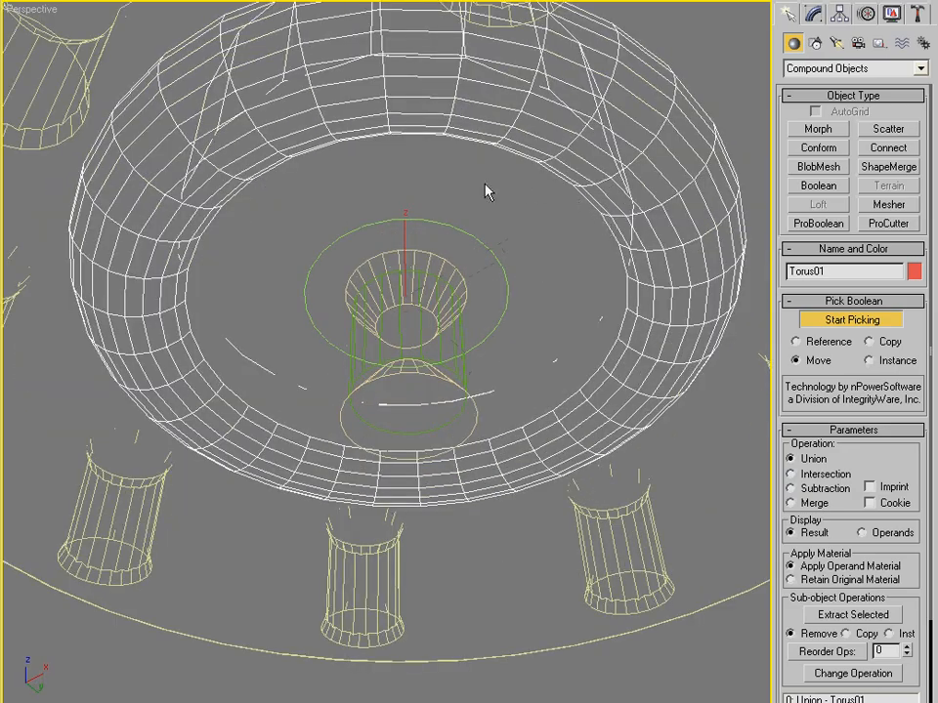
{"action": "middle_click_drag", "start_coordinate": [479, 332], "coordinate": [384, 426], "text": "alt"}
{"action": "left_click", "coordinate": [884, 321]}
{"action": "scroll", "coordinate": [384, 426], "scroll_direction": "down", "scroll_amount": 3}
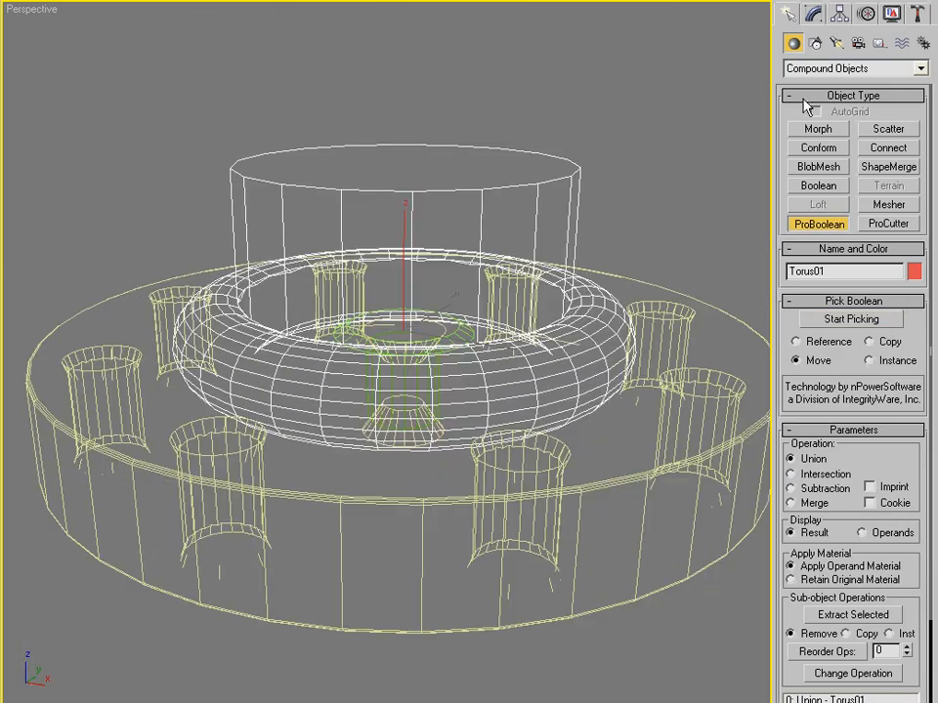
Subtract the joined torus and cylinder from the chamfered disc through the disc's existing ProBoolean.
{"action": "left_click", "coordinate": [811, 14]}
{"action": "left_click", "coordinate": [689, 358]}
{"action": "middle_click_drag", "start_coordinate": [587, 363], "coordinate": [604, 389], "text": "alt"}
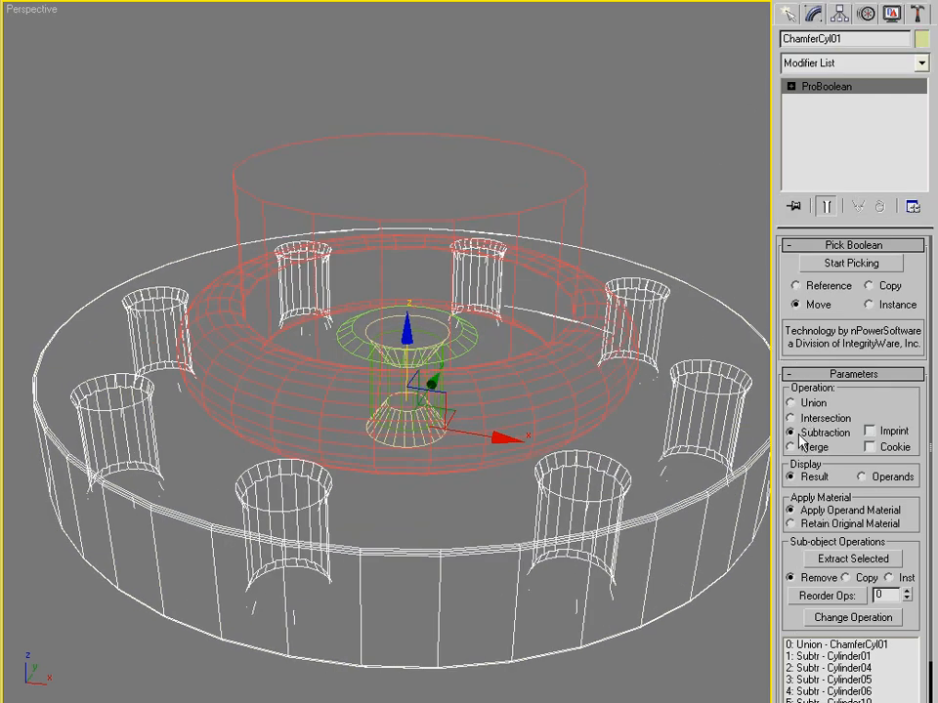
{"action": "key", "text": "F3"}
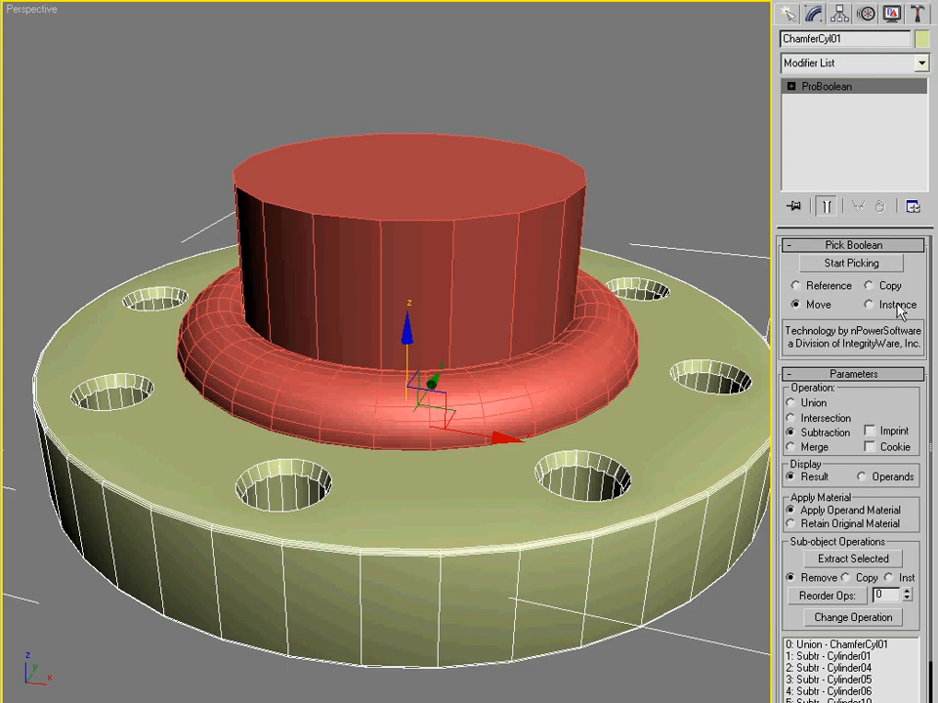
{"action": "left_click", "coordinate": [889, 262]}
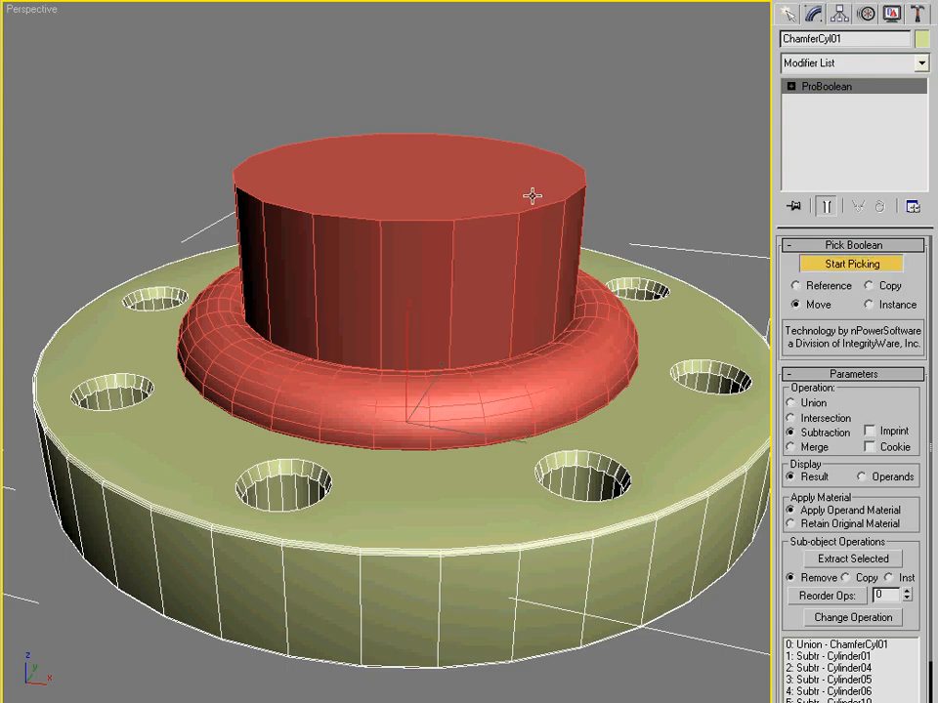
{"action": "left_click", "coordinate": [531, 195]}
Examine the rounded recess cut into the disc and the leftover small cones and cylinder at its center.
{"action": "scroll", "coordinate": [430, 362], "scroll_direction": "up", "scroll_amount": 3}
{"action": "scroll", "coordinate": [442, 375], "scroll_direction": "up", "scroll_amount": 4}
{"action": "middle_click_drag", "start_coordinate": [442, 375], "coordinate": [431, 312], "text": "alt"}
{"action": "middle_click_drag", "start_coordinate": [305, 291], "coordinate": [187, 332], "text": "alt"}
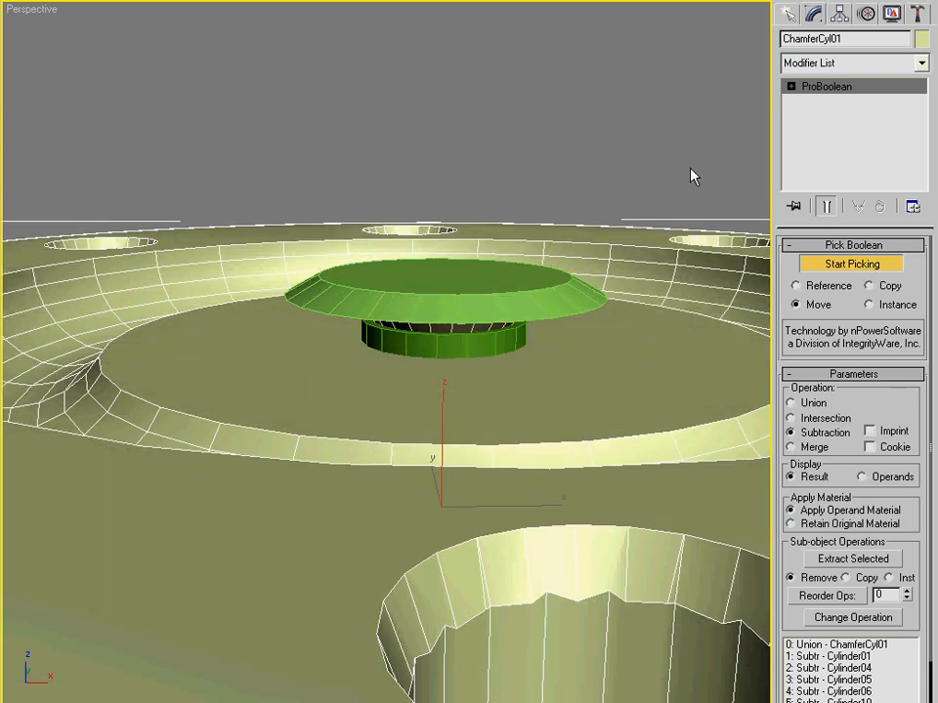
{"action": "left_click", "coordinate": [848, 264]}
{"action": "middle_click_drag", "start_coordinate": [602, 327], "coordinate": [576, 337], "text": "alt"}
{"action": "scroll", "coordinate": [576, 337], "scroll_direction": "down", "scroll_amount": 3}
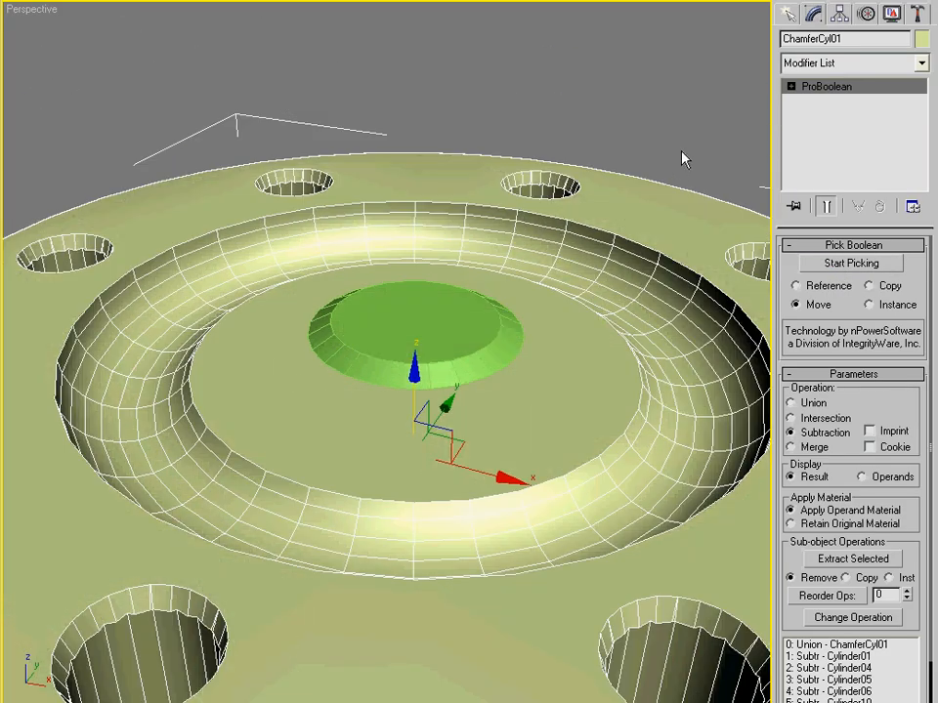
{"action": "left_click", "coordinate": [683, 159]}
{"action": "middle_click_drag", "start_coordinate": [633, 309], "coordinate": [590, 289], "text": "alt"}
{"action": "scroll", "coordinate": [590, 289], "scroll_direction": "down", "scroll_amount": 3}
Lower the wide green cone along Z until it rests on the floor of the recess.
{"action": "left_click", "coordinate": [428, 340]}
{"action": "middle_click_drag", "start_coordinate": [394, 356], "coordinate": [432, 329], "text": "alt"}
{"action": "left_click_drag", "start_coordinate": [433, 213], "coordinate": [433, 267]}
{"action": "middle_click_drag", "start_coordinate": [435, 269], "coordinate": [472, 237], "text": "alt"}
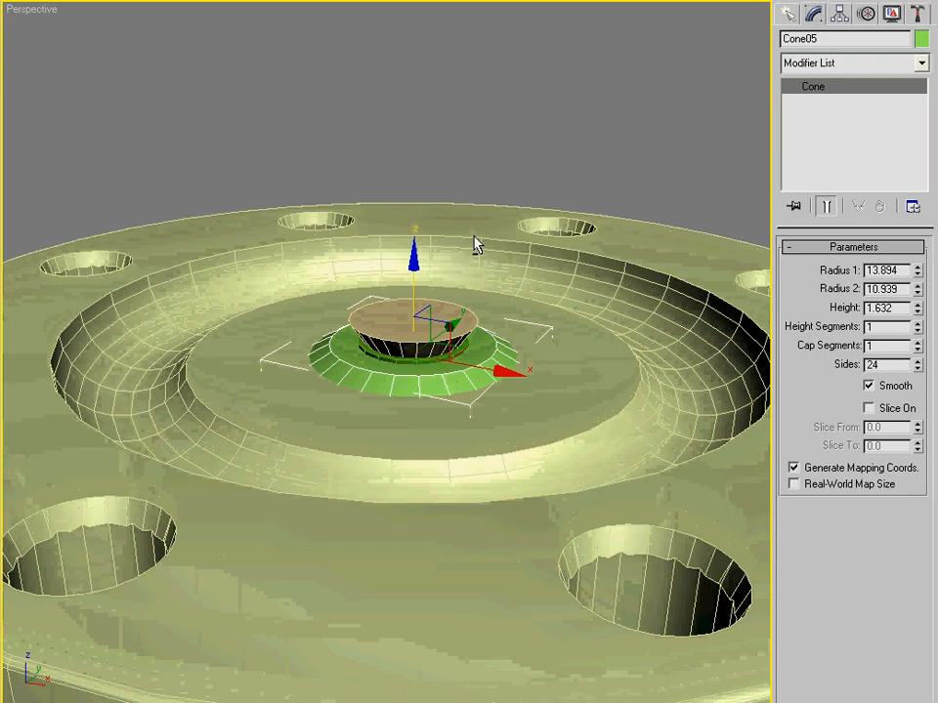
Set the disc's ProBoolean operation to Union and merge the wide green cone into the disc.
{"action": "left_click", "coordinate": [515, 237]}
{"action": "left_click", "coordinate": [816, 406]}
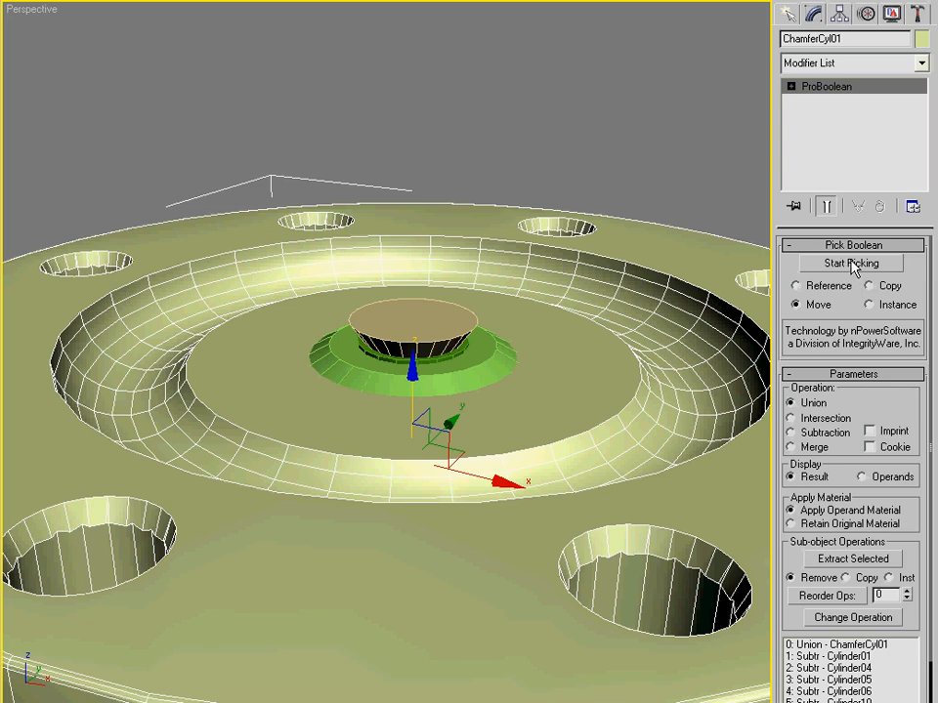
{"action": "left_click", "coordinate": [817, 264]}
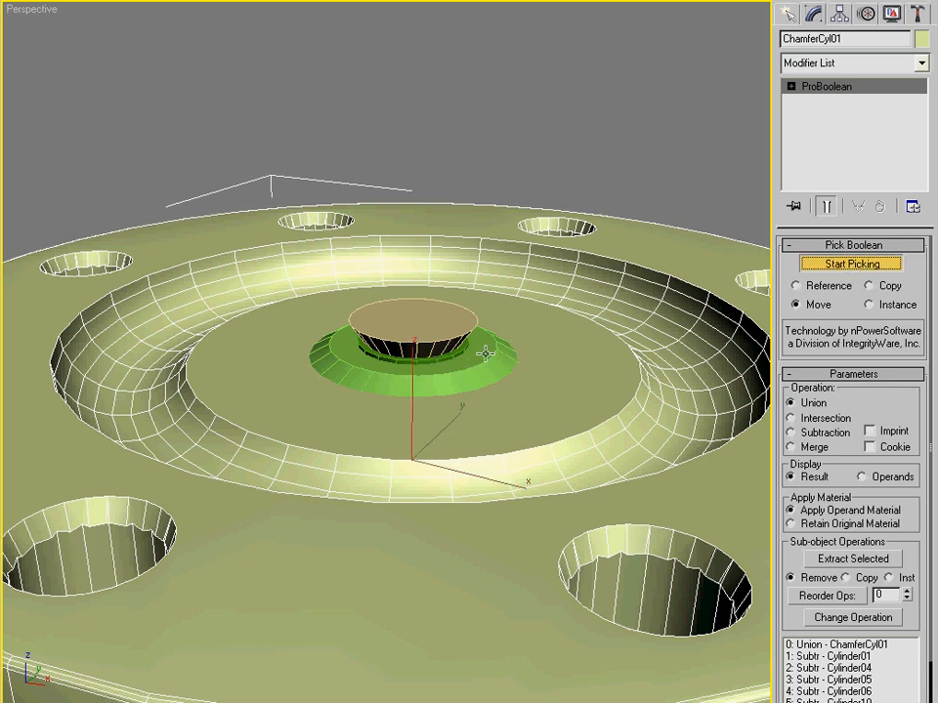
{"action": "left_click", "coordinate": [425, 369]}
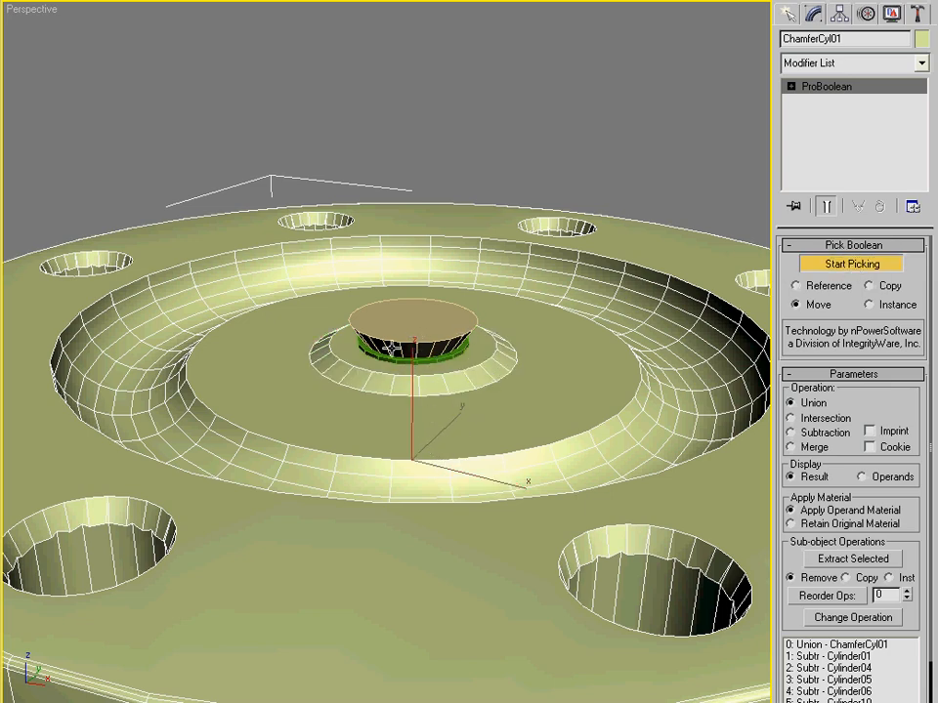
{"action": "left_click", "coordinate": [838, 267]}
Check the central hub in the reference photo in Firefox and compare it with the model in 3ds Max.
{"action": "key", "text": "alt+Tab"}
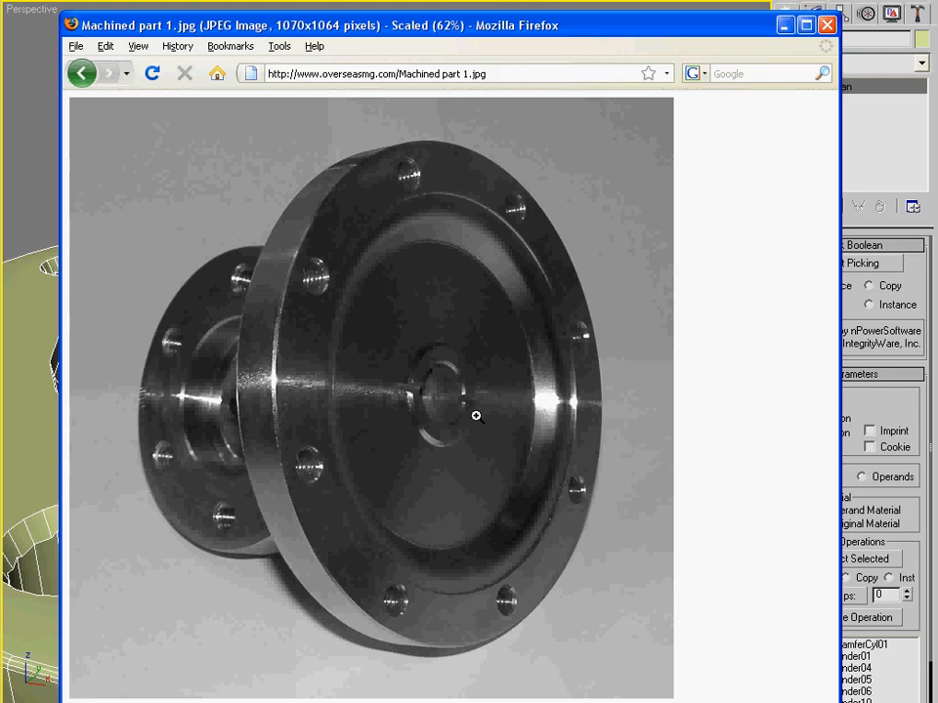
{"action": "key", "text": "alt+Tab"}
{"action": "middle_click_drag", "start_coordinate": [379, 357], "coordinate": [458, 350], "text": "alt"}
{"action": "left_click", "coordinate": [603, 138]}
{"action": "left_click", "coordinate": [459, 331]}
{"action": "key", "text": "F3"}
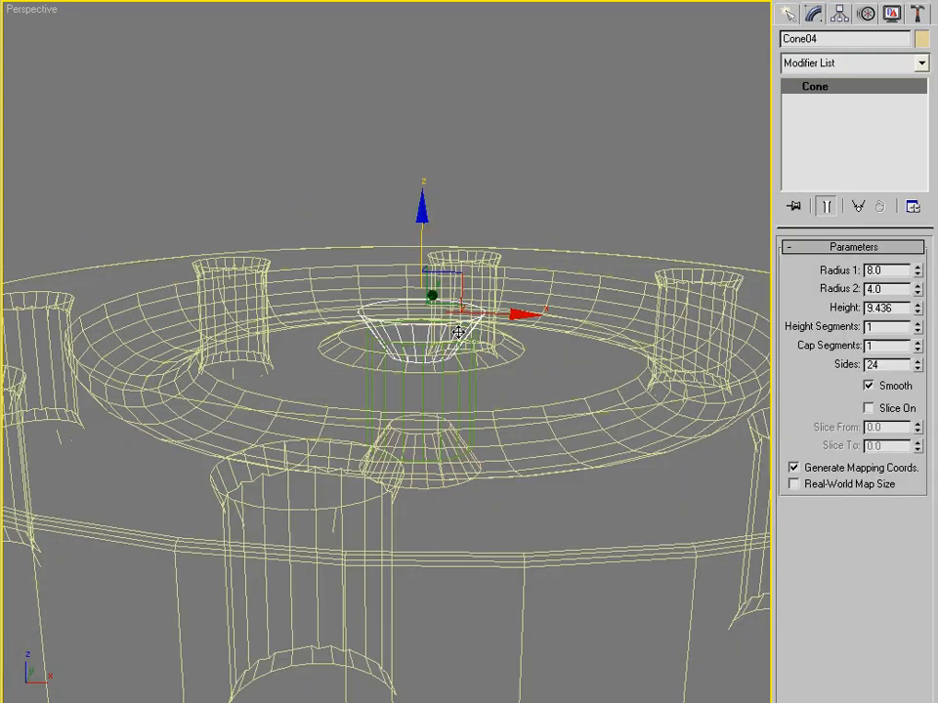
{"action": "left_click_drag", "start_coordinate": [372, 200], "coordinate": [473, 540]}
{"action": "left_click", "coordinate": [474, 543], "text": "alt"}
{"action": "mouse_move", "coordinate": [456, 507]}
{"action": "middle_mouse_down", "text": "alt"}
{"action": "mouse_move", "coordinate": [466, 443]}
{"action": "mouse_move", "coordinate": [412, 425]}
{"action": "mouse_move", "coordinate": [387, 484]}
{"action": "mouse_move", "coordinate": [390, 515]}
{"action": "mouse_move", "coordinate": [394, 484]}
{"action": "middle_mouse_up", "text": "alt"}
{"action": "key", "text": "F3"}
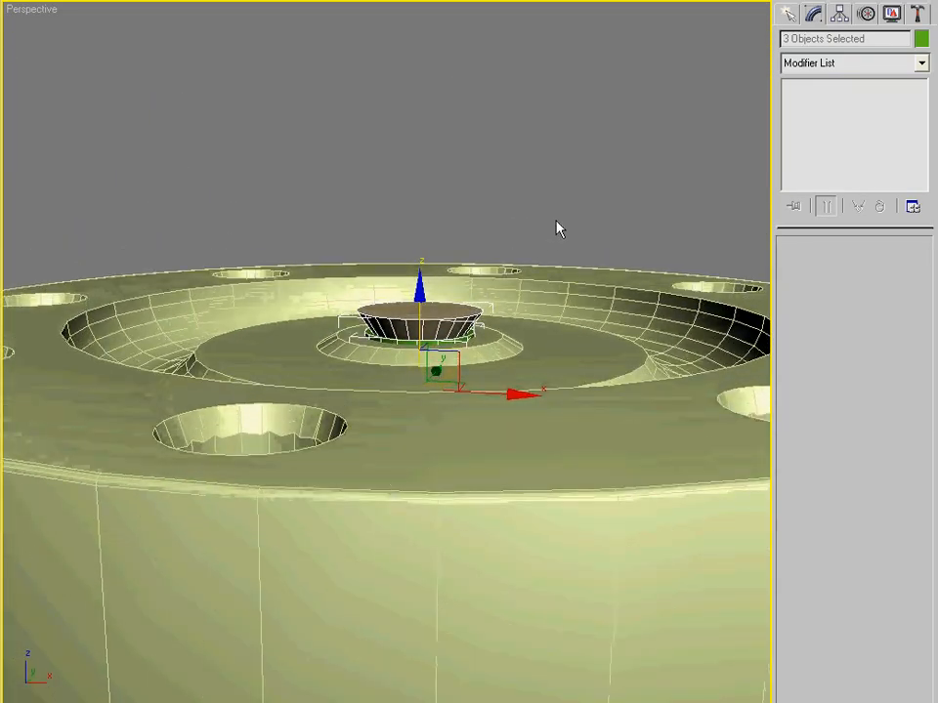
{"action": "left_click", "coordinate": [557, 226]}
Raise the small central cylinder along Z so it stands above the hub, and lower the upper cone to the hub's top face.
{"action": "left_click", "coordinate": [467, 337]}
{"action": "left_click_drag", "start_coordinate": [415, 297], "coordinate": [413, 237]}
{"action": "mouse_move", "coordinate": [433, 369]}
{"action": "middle_mouse_down", "text": "alt"}
{"action": "mouse_move", "coordinate": [439, 316]}
{"action": "mouse_move", "coordinate": [420, 355]}
{"action": "middle_mouse_up", "text": "alt"}
{"action": "left_click", "coordinate": [458, 288]}
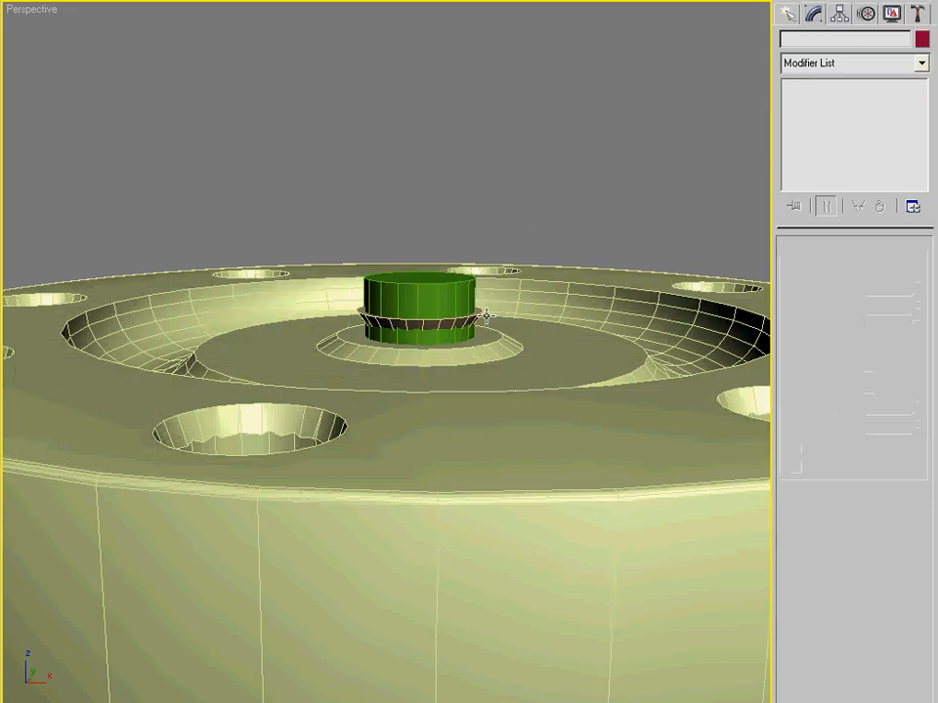
{"action": "left_click_drag", "start_coordinate": [420, 248], "coordinate": [418, 270]}
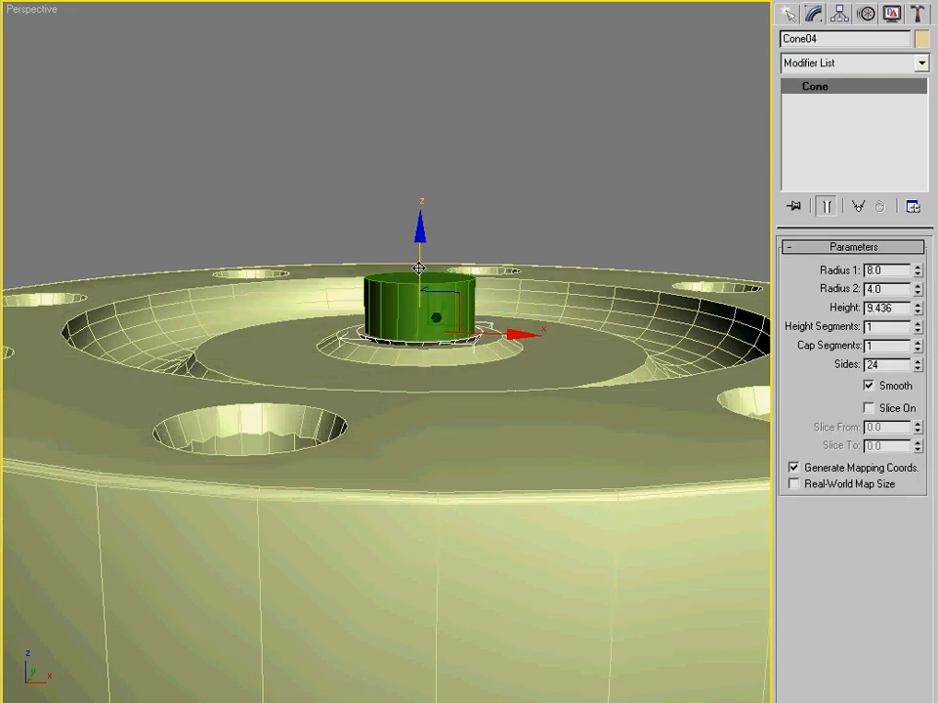
{"action": "middle_click_drag", "start_coordinate": [425, 298], "coordinate": [436, 352], "text": "alt"}
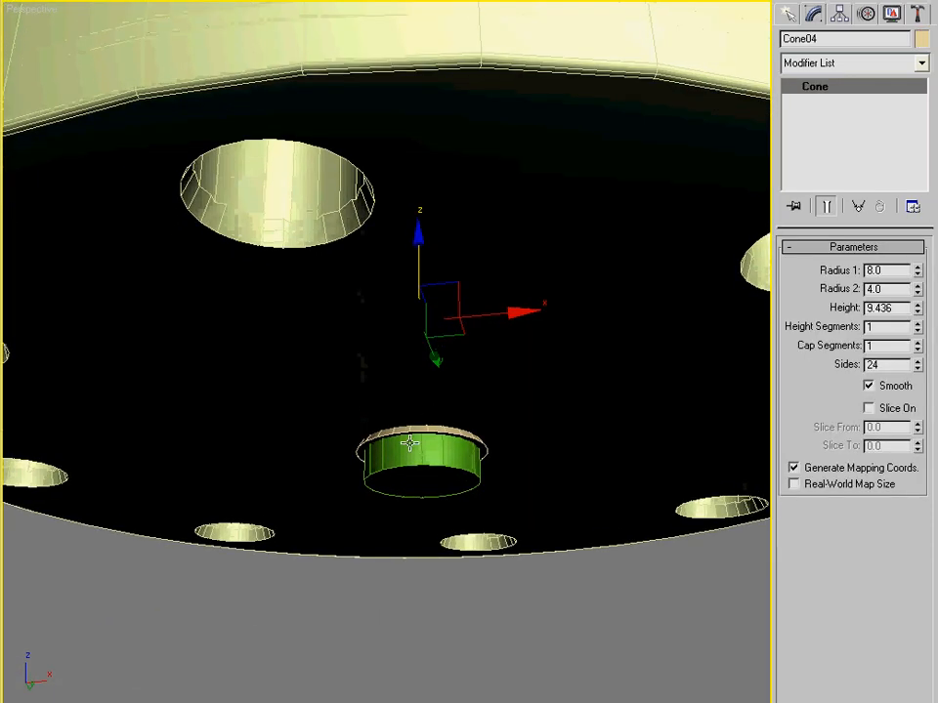
{"action": "left_click", "coordinate": [427, 430]}
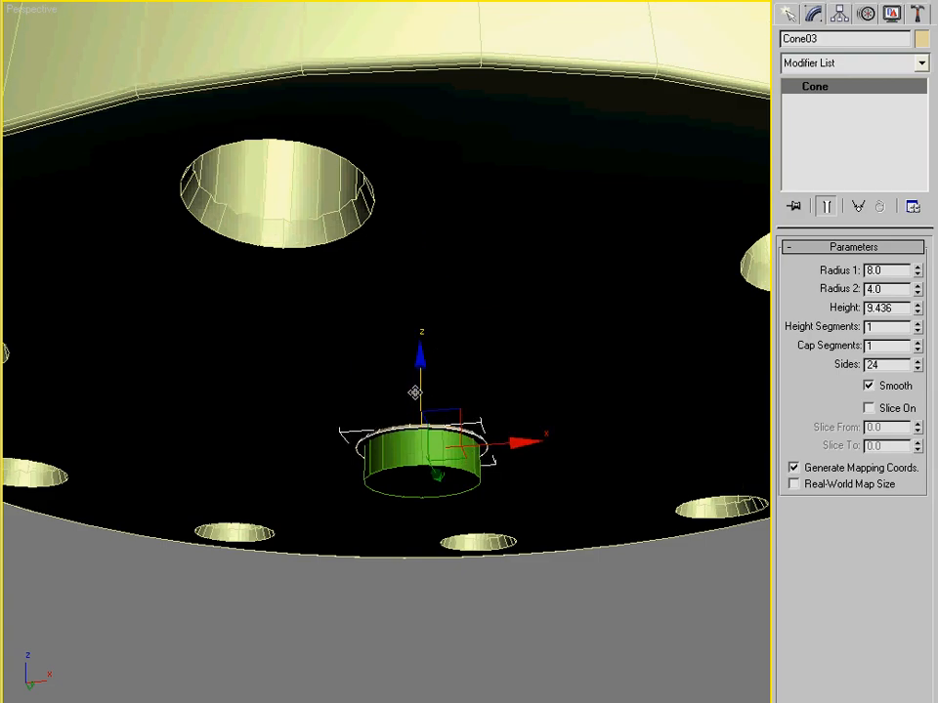
{"action": "key", "text": "shift+z"}
Use ProBoolean with the Union operation on the small central cylinder to join the upper and lower cones to it.
{"action": "left_click", "coordinate": [434, 330]}
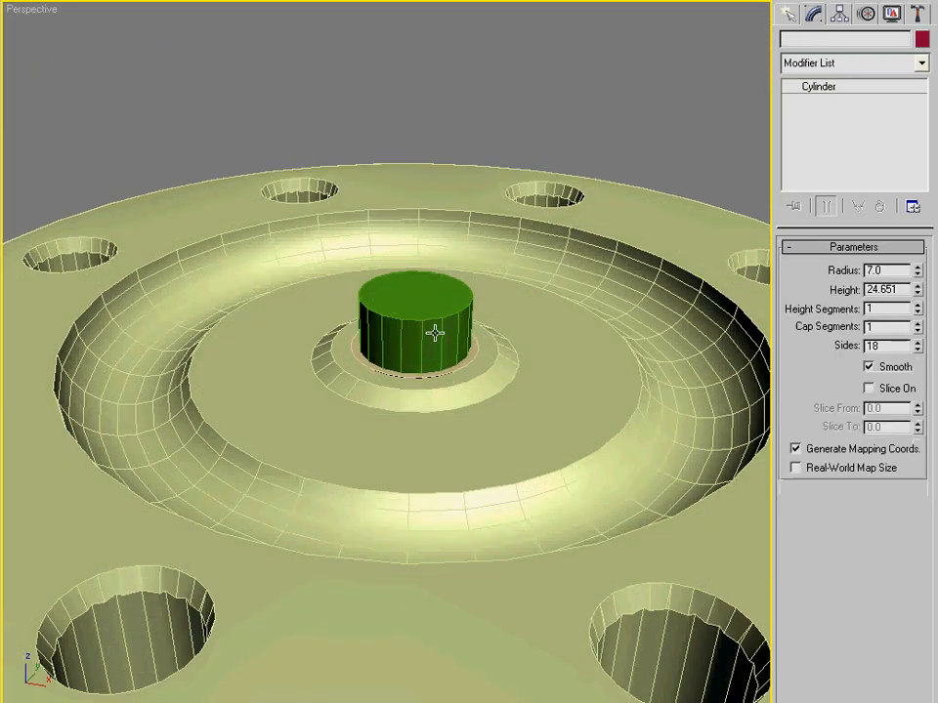
{"action": "left_click", "coordinate": [788, 13]}
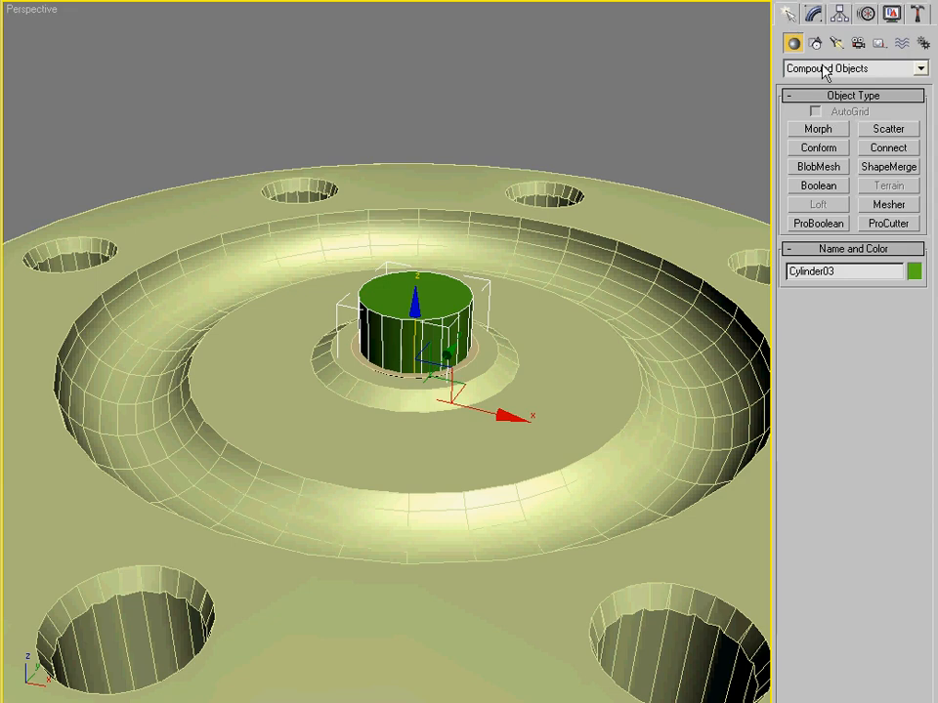
{"action": "left_click", "coordinate": [822, 70]}
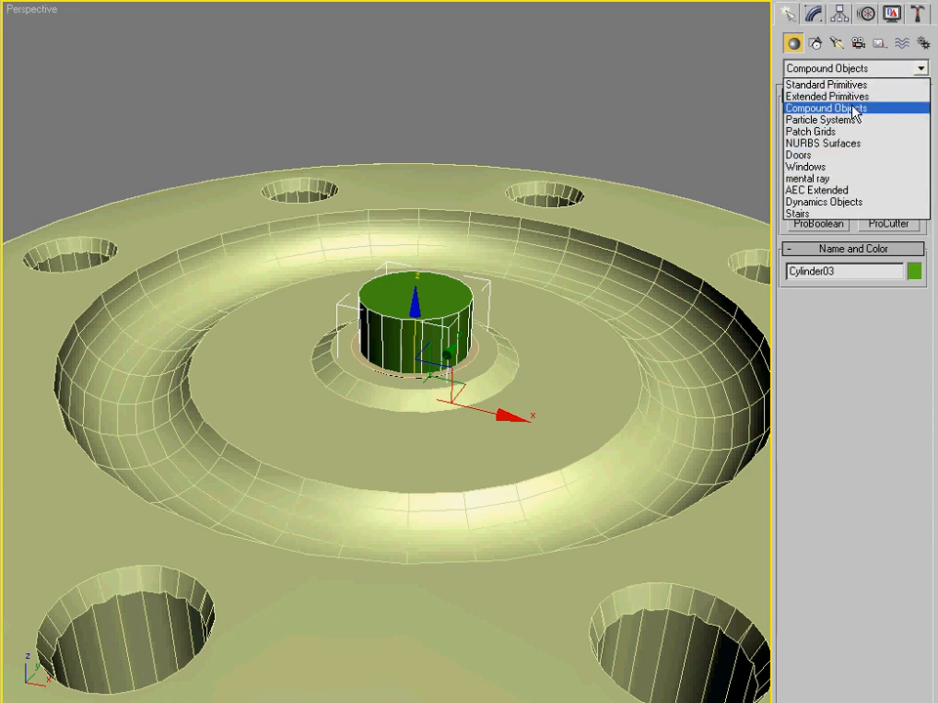
{"action": "left_click", "coordinate": [856, 108]}
{"action": "left_click", "coordinate": [836, 225]}
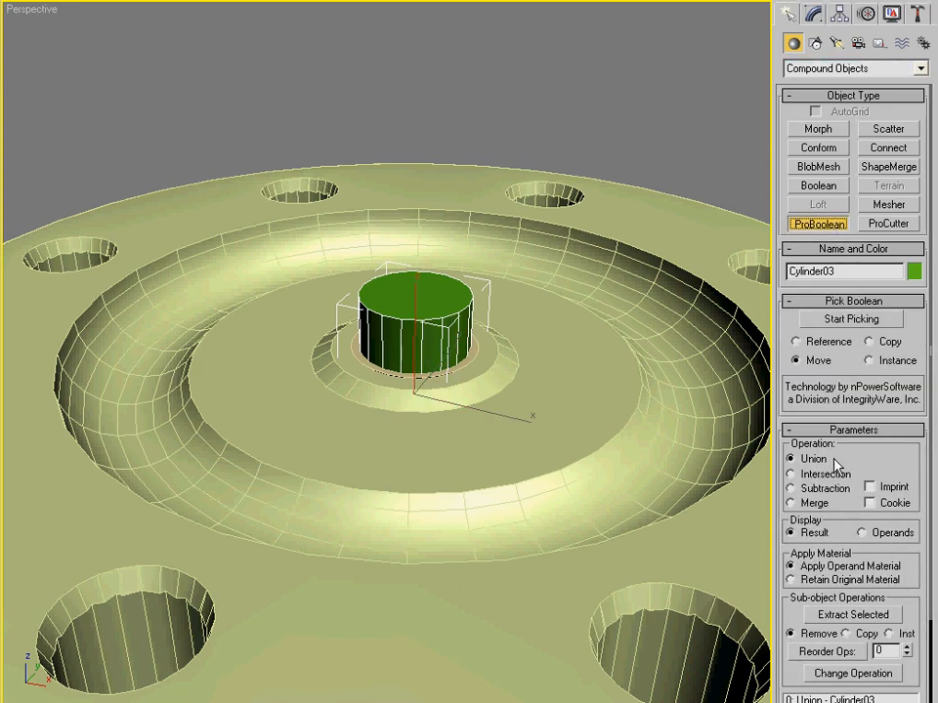
{"action": "left_click", "coordinate": [854, 321]}
{"action": "middle_click_drag", "start_coordinate": [403, 325], "coordinate": [480, 434], "text": "alt"}
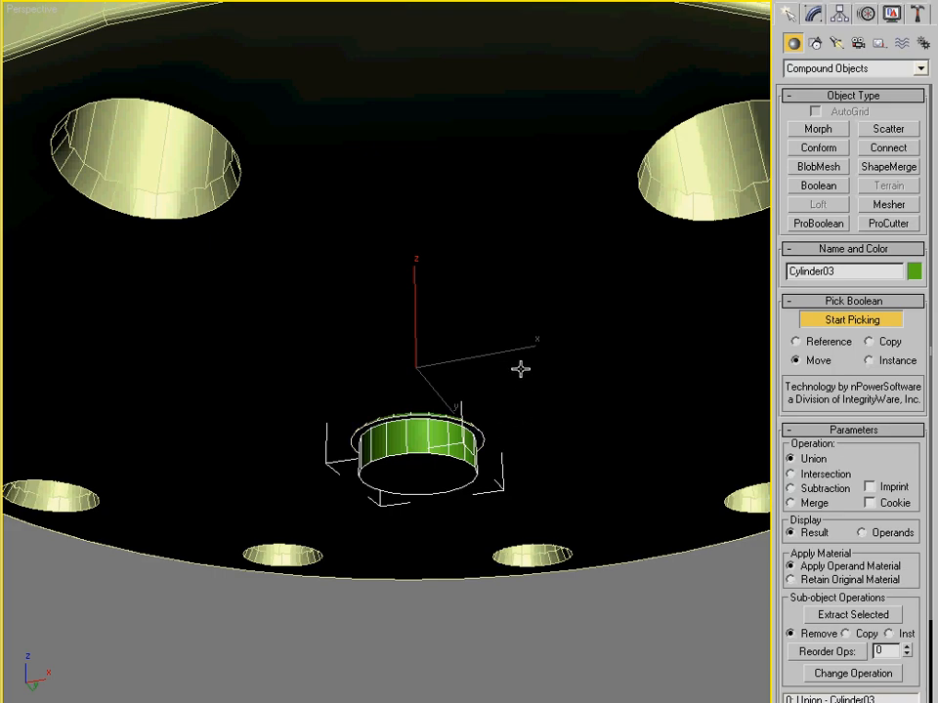
{"action": "left_click", "coordinate": [844, 322]}
{"action": "middle_click_drag", "start_coordinate": [496, 313], "coordinate": [584, 298], "text": "alt"}
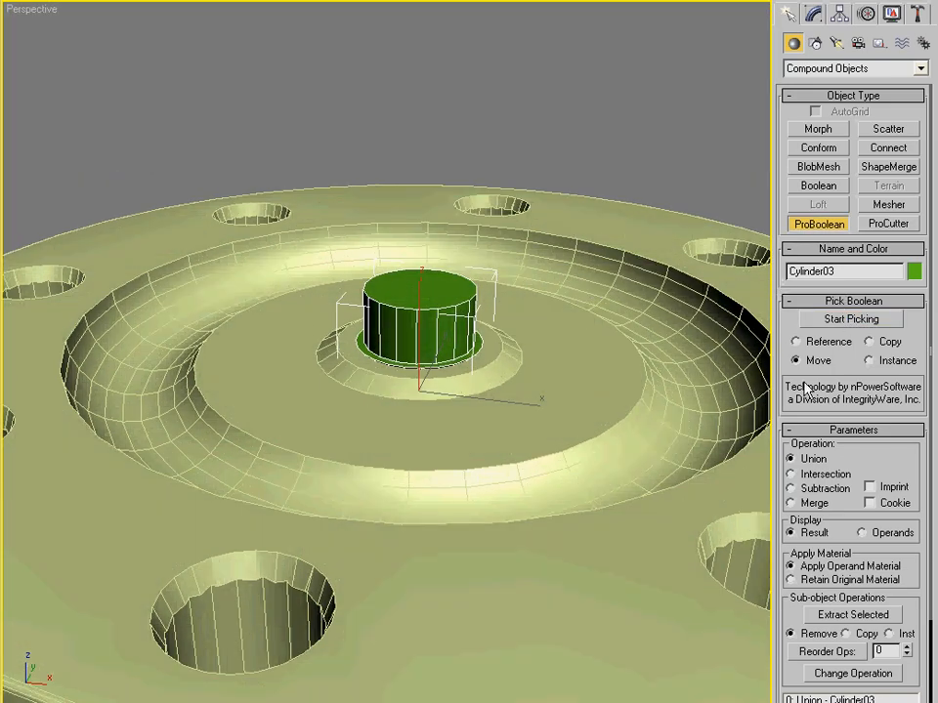
{"action": "left_click", "coordinate": [790, 14]}
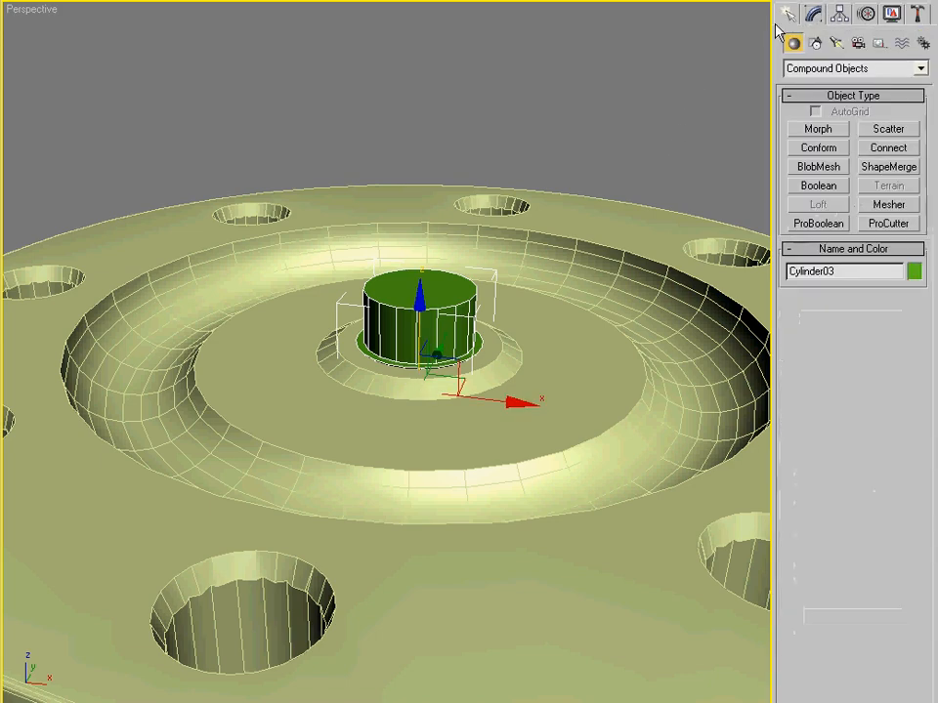
Set the disc's ProBoolean operation to Subtraction and subtract the green central cutter to make the hub's chamfered hole, then deselect the flange.
{"action": "left_click", "coordinate": [599, 268]}
{"action": "left_click", "coordinate": [813, 14]}
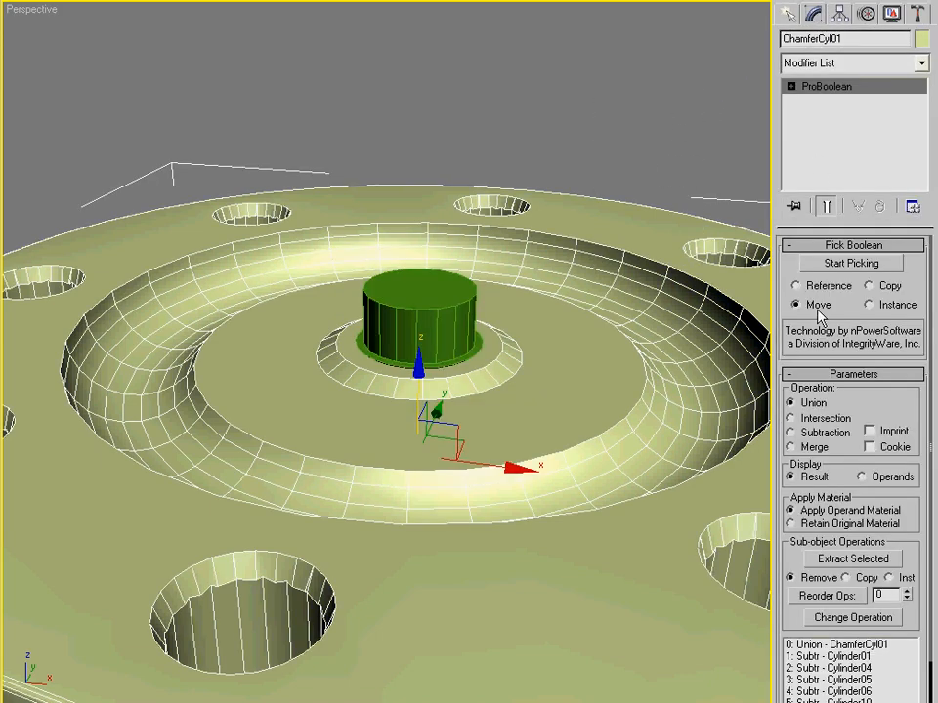
{"action": "left_click", "coordinate": [851, 263]}
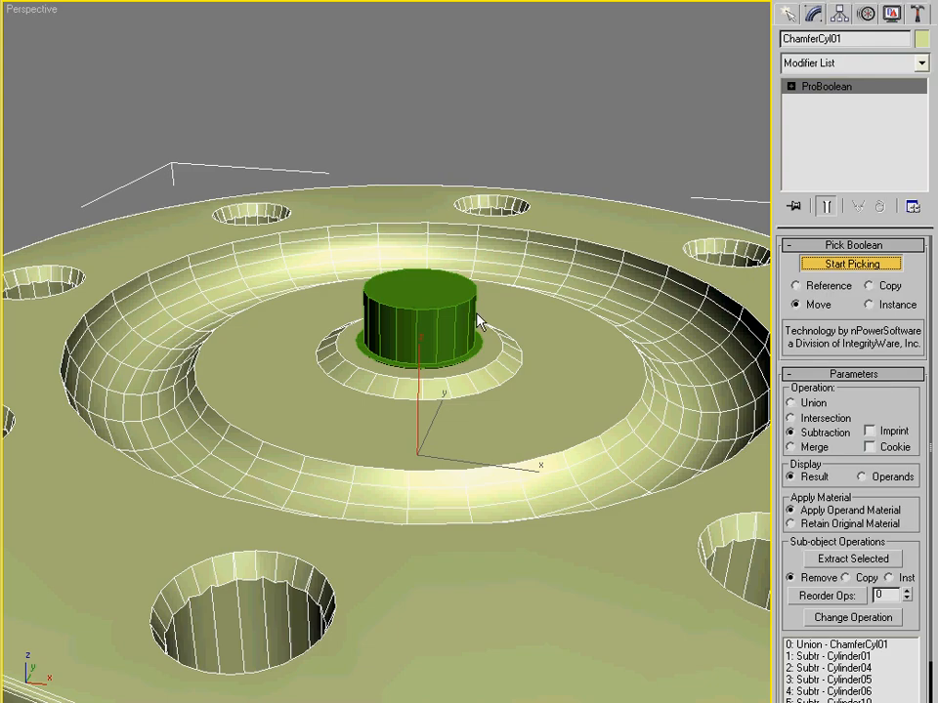
{"action": "left_click", "coordinate": [475, 350]}
{"action": "middle_click_drag", "start_coordinate": [479, 350], "coordinate": [456, 361], "text": "alt"}
{"action": "left_click", "coordinate": [826, 267]}
{"action": "middle_click_drag", "start_coordinate": [528, 348], "coordinate": [508, 365], "text": "alt"}
{"action": "scroll", "coordinate": [509, 365], "scroll_direction": "down", "scroll_amount": 3}
{"action": "left_click", "coordinate": [653, 194]}
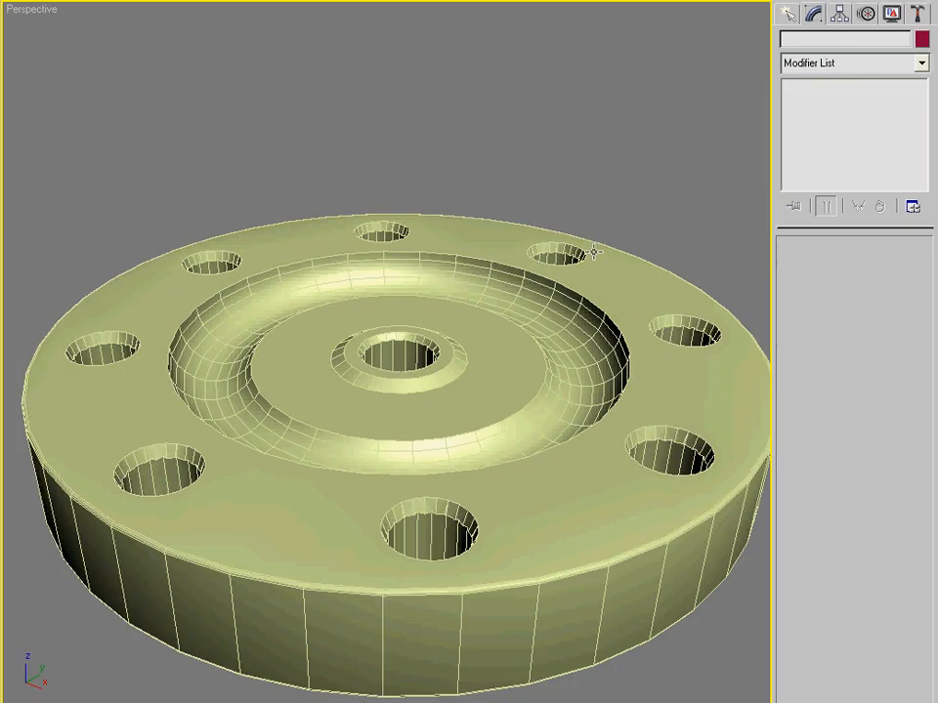
Inspect the flange from several angles, checking the central hub hole, the rounded recess and the bolt holes.
{"action": "scroll", "coordinate": [590, 252], "scroll_direction": "down", "scroll_amount": 3}
{"action": "middle_click_drag", "start_coordinate": [571, 249], "coordinate": [544, 275], "text": "alt"}
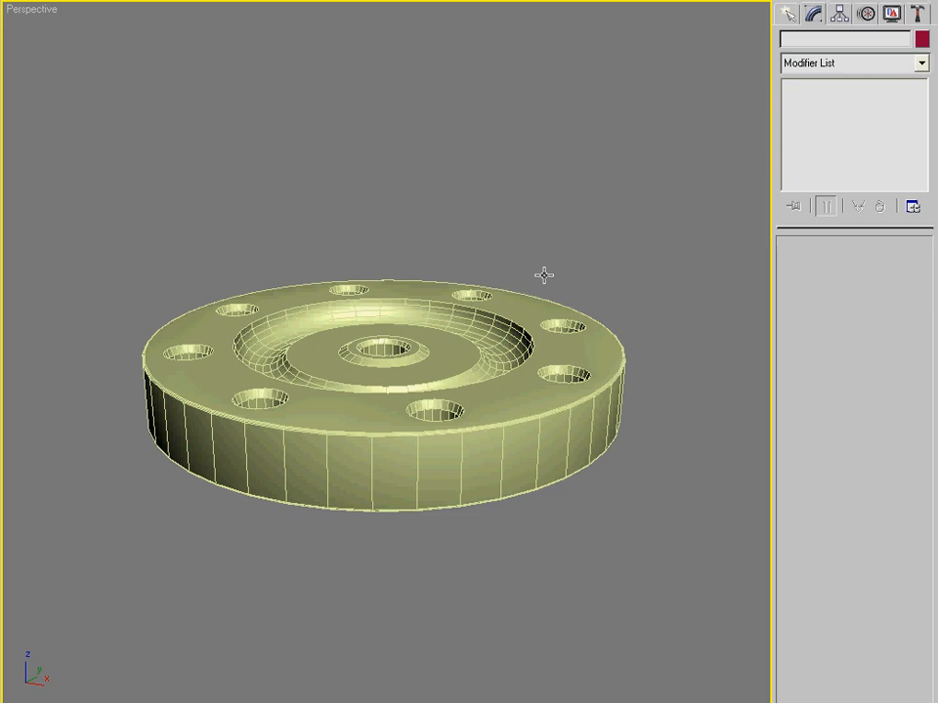
{"action": "middle_click_drag", "start_coordinate": [429, 324], "coordinate": [376, 371], "text": "alt"}
{"action": "scroll", "coordinate": [421, 363], "scroll_direction": "up", "scroll_amount": 3}
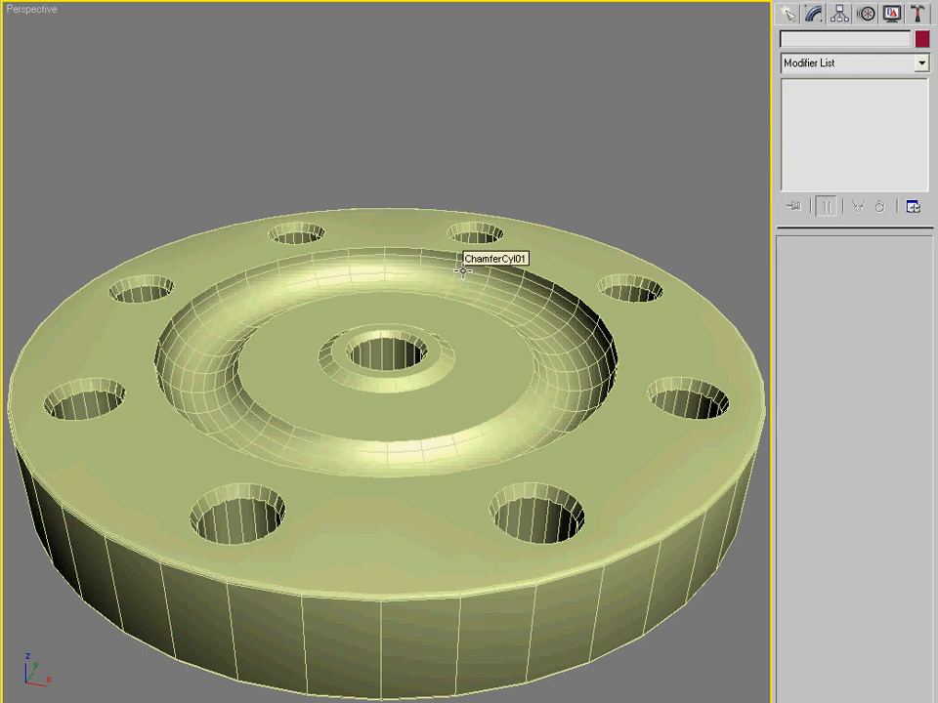
{"action": "middle_click_drag", "start_coordinate": [402, 328], "coordinate": [404, 236], "text": "alt"}
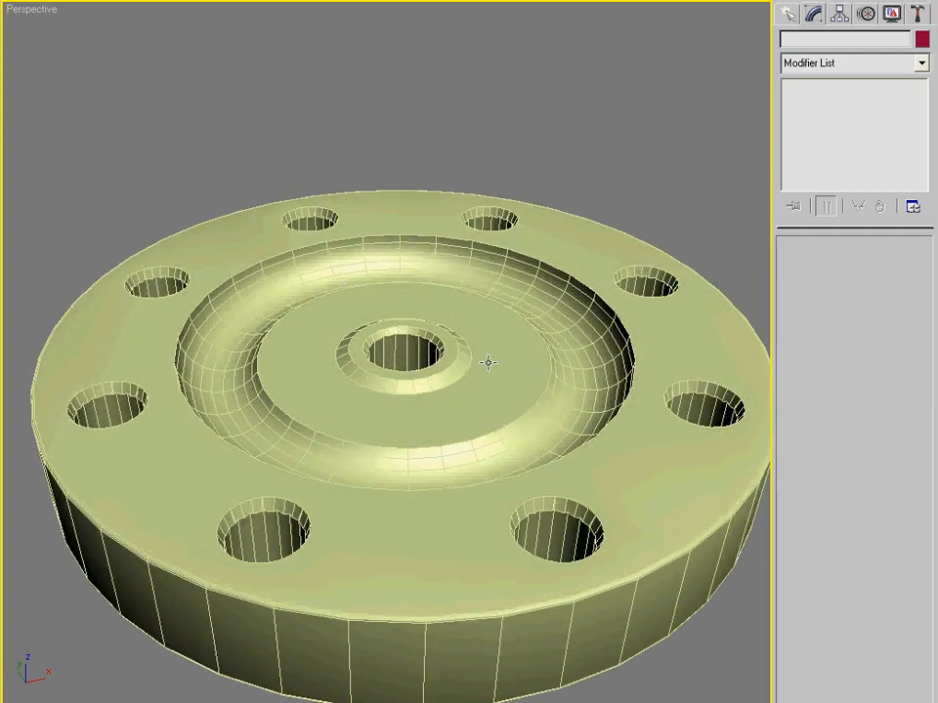
{"action": "middle_click_drag", "start_coordinate": [471, 365], "coordinate": [519, 371], "text": "alt"}
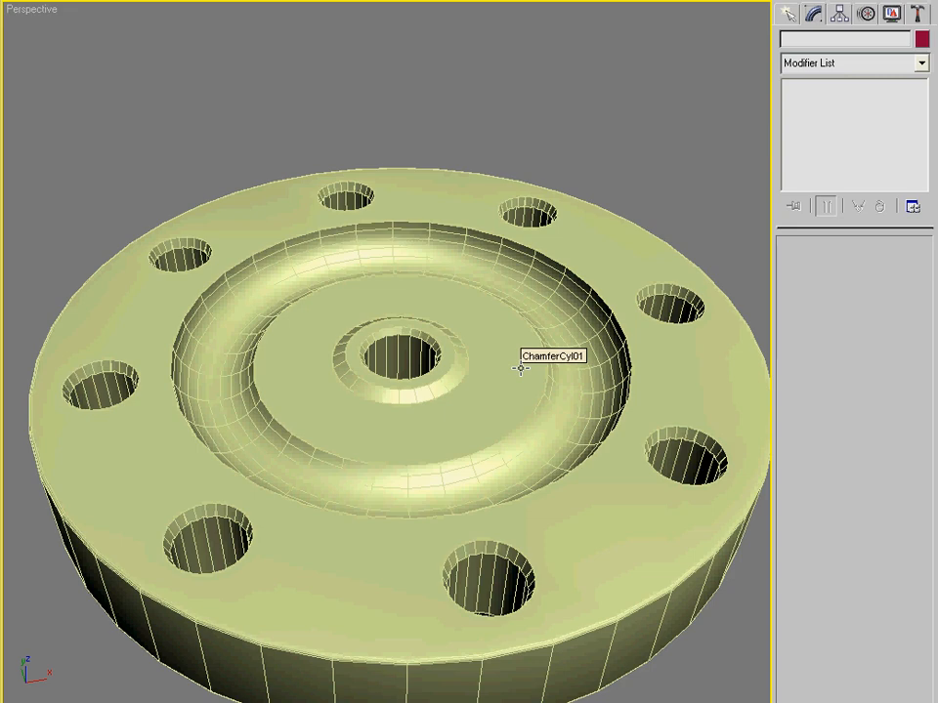